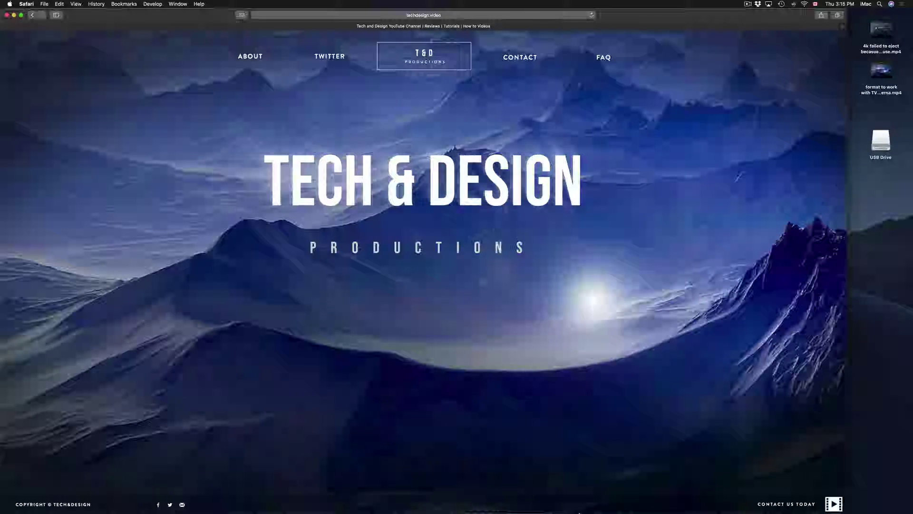
Launch Disk Utility from a Spotlight search for 'disk u'.
{"action": "mouse_move", "coordinate": [587, 510]}
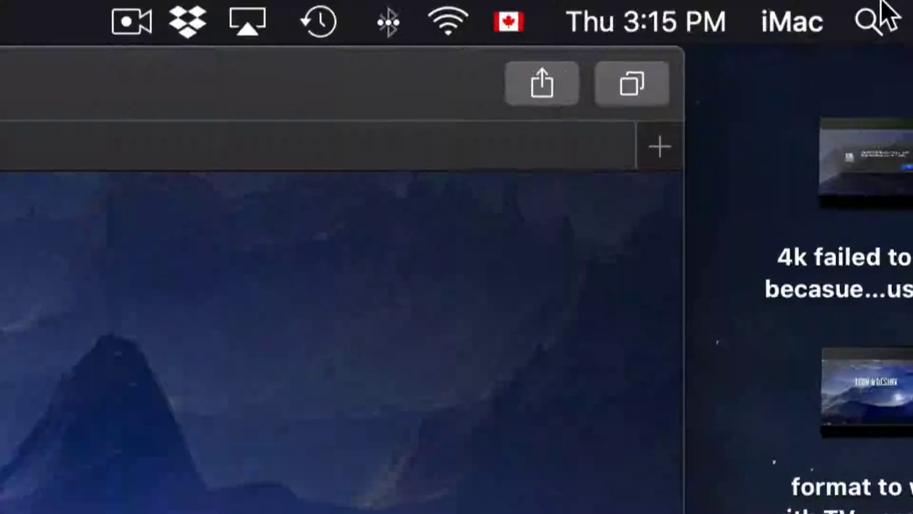
{"action": "left_click", "coordinate": [870, 22]}
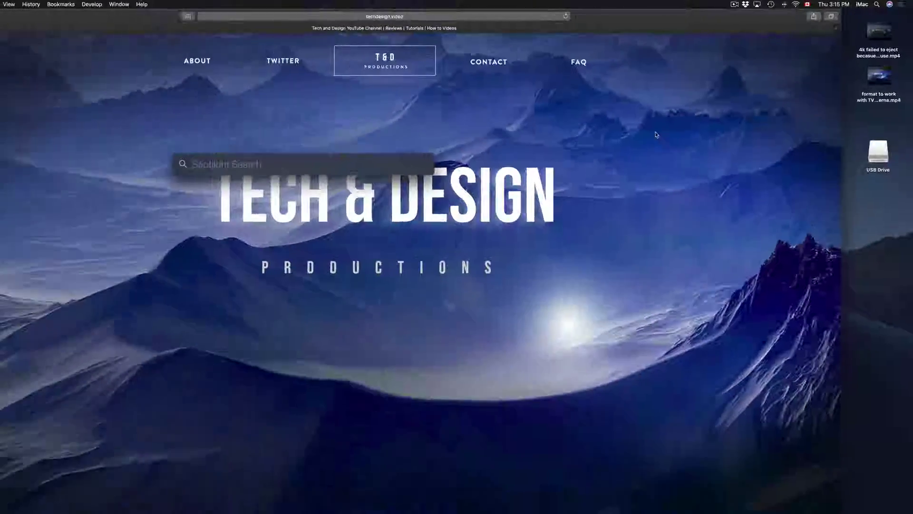
{"action": "type", "text": "disk u"}
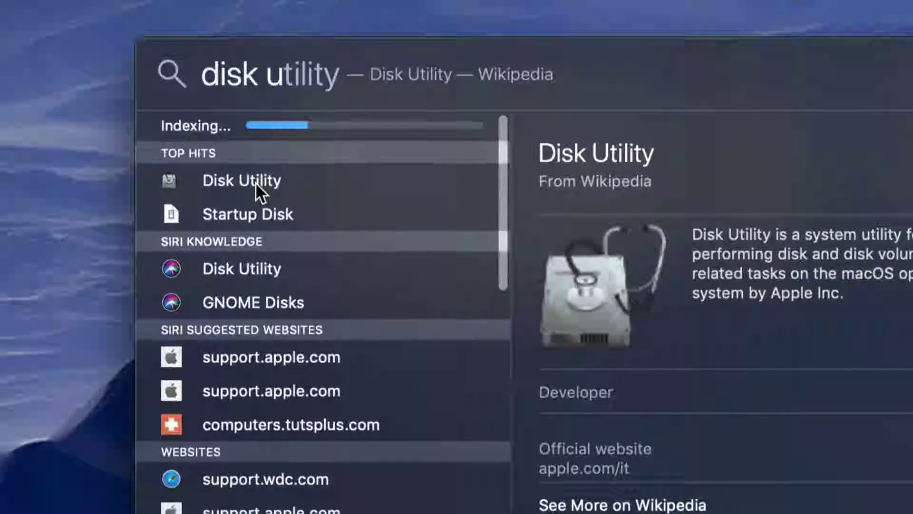
{"action": "left_click", "coordinate": [261, 184]}
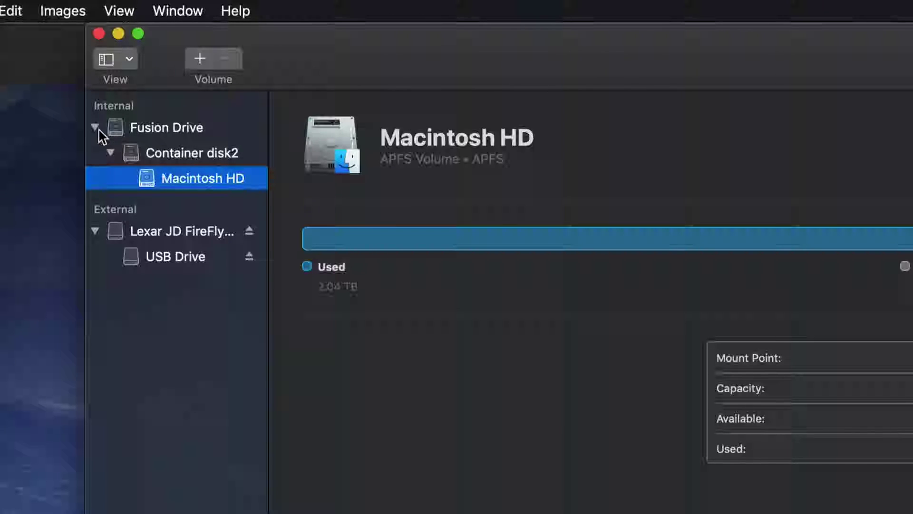
Collapse the Fusion Drive and select the Lexar JD FireFly Media drive to show its details.
{"action": "left_click", "coordinate": [96, 127]}
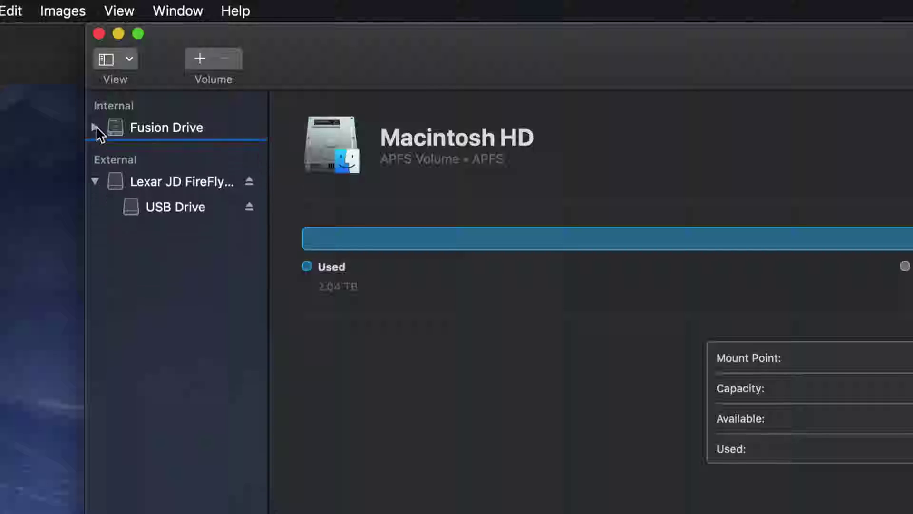
{"action": "left_click", "coordinate": [96, 178]}
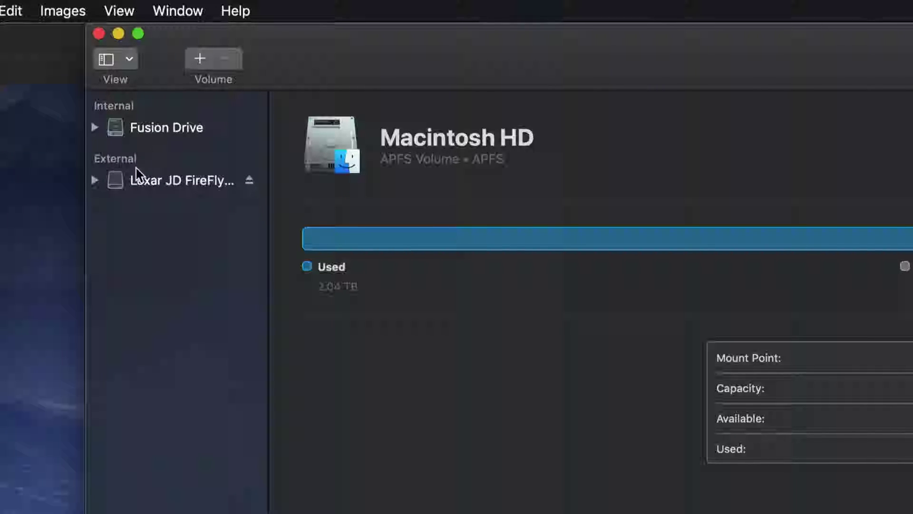
{"action": "left_click", "coordinate": [145, 184]}
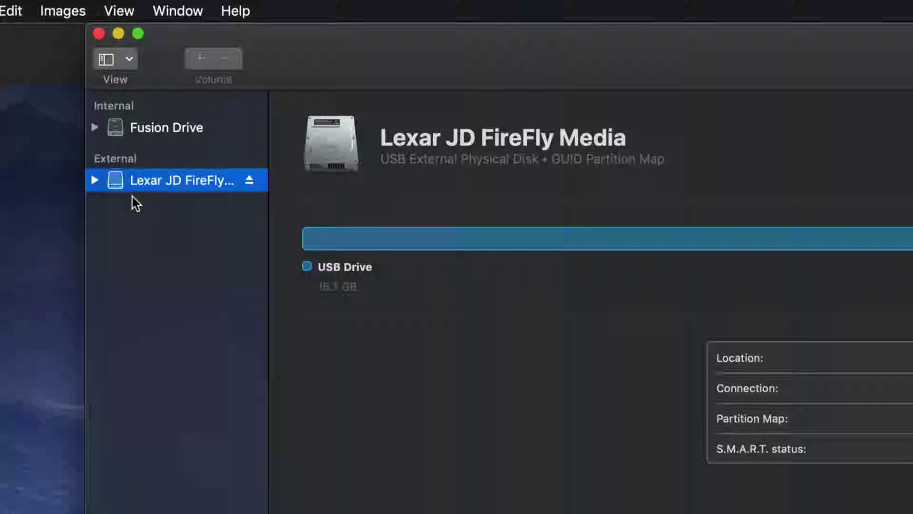
{"action": "left_click", "coordinate": [96, 181]}
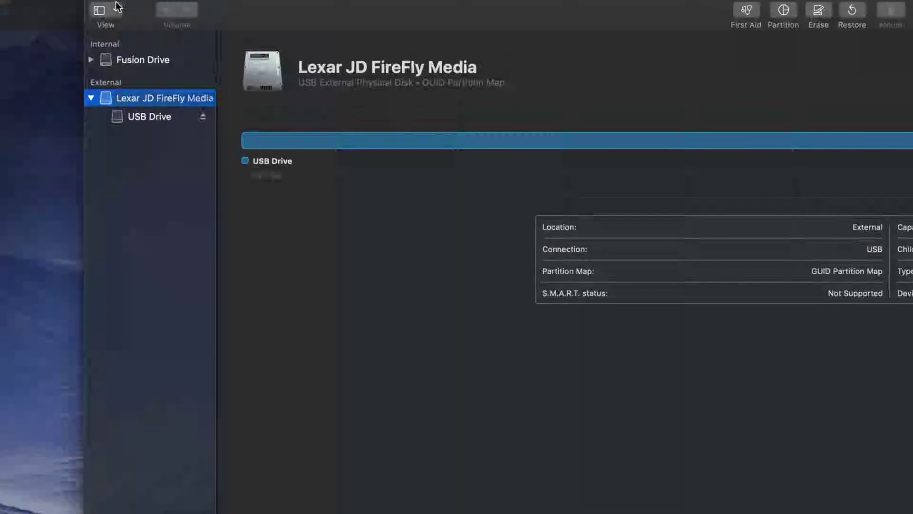
{"action": "left_click", "coordinate": [172, 119]}
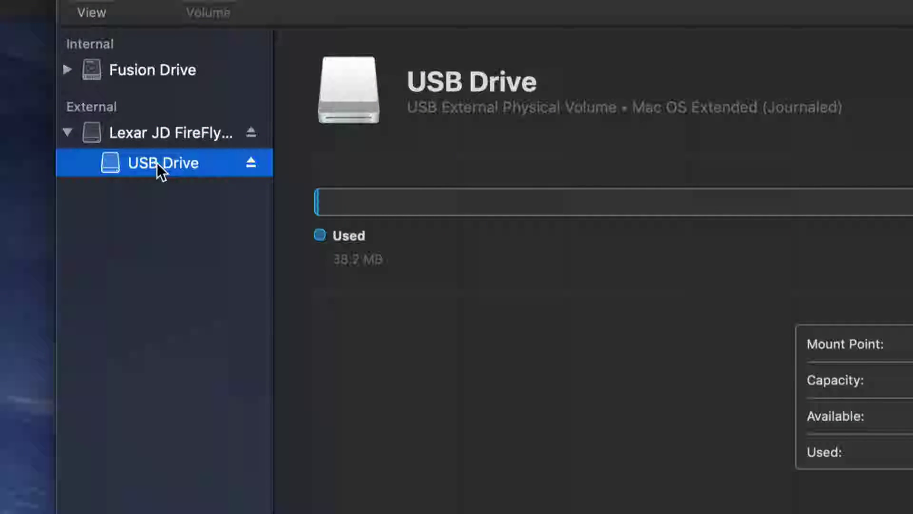
{"action": "left_click", "coordinate": [148, 138]}
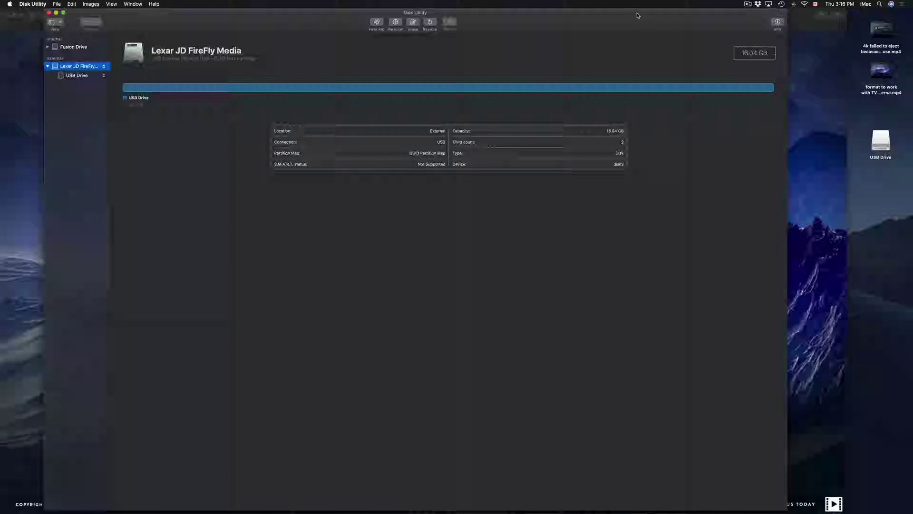
Shrink the Disk Utility window from full size and reposition it on the desktop.
{"action": "double_click", "coordinate": [784, 10]}
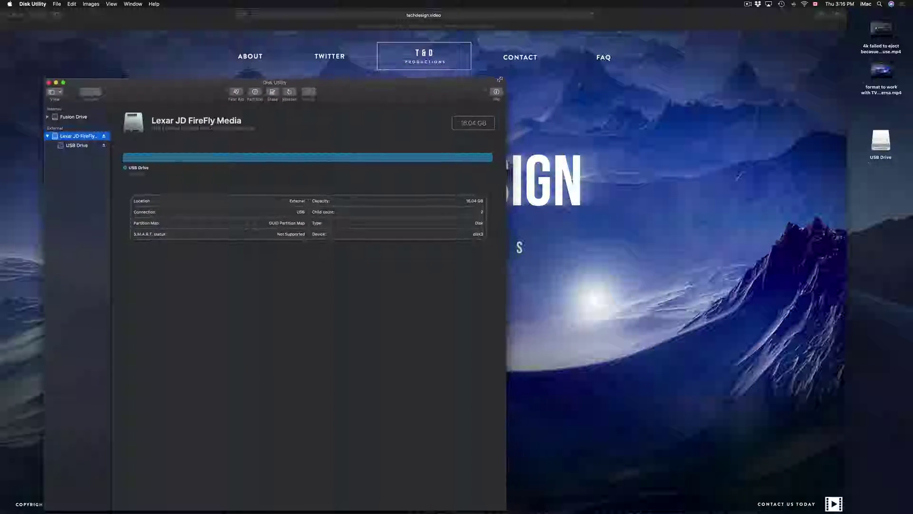
{"action": "left_click_drag", "start_coordinate": [366, 92], "coordinate": [489, 61]}
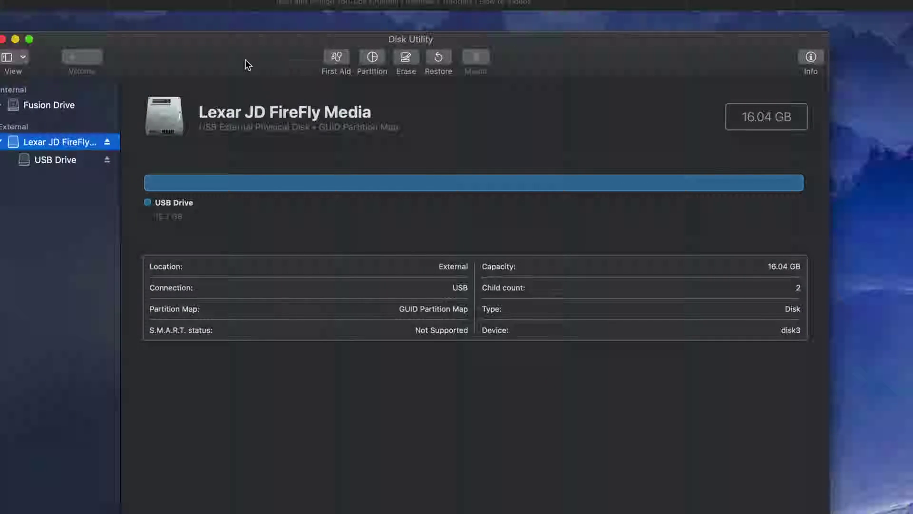
{"action": "left_click_drag", "start_coordinate": [245, 59], "coordinate": [280, 53]}
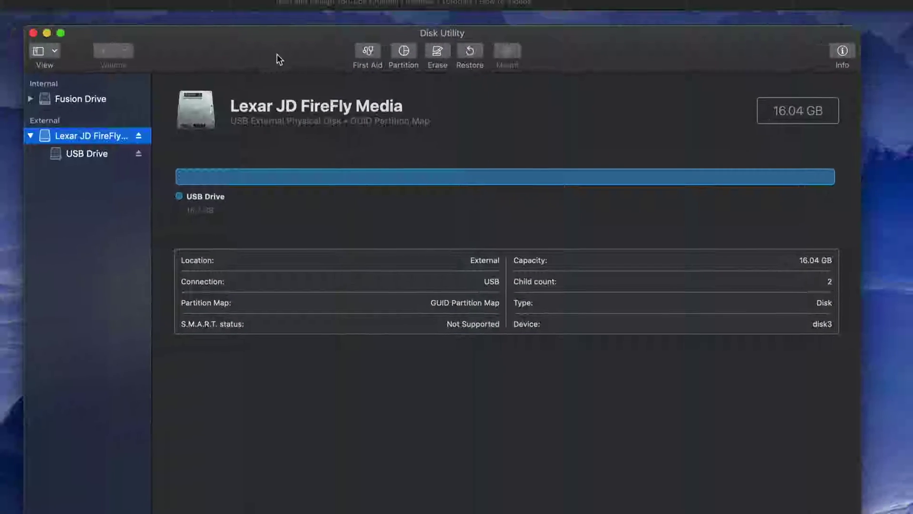
{"action": "left_click", "coordinate": [444, 53]}
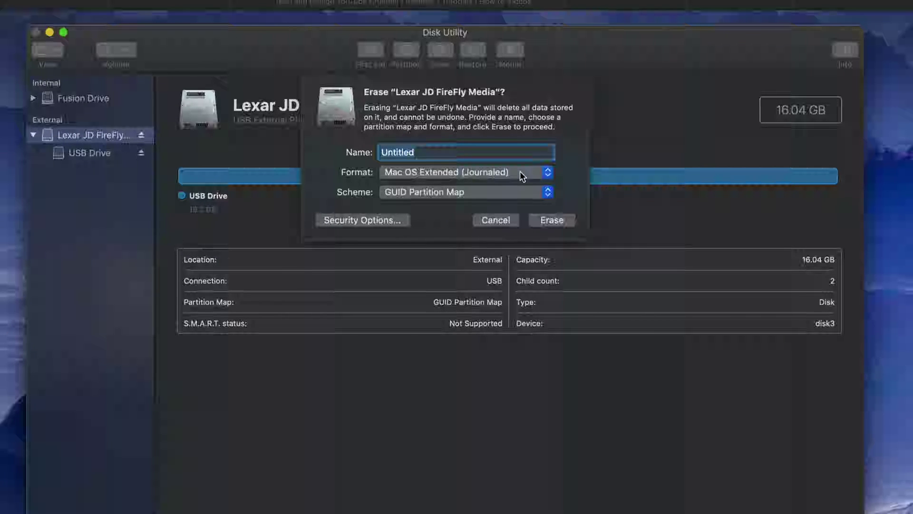
Erase the Lexar drive as ExFAT with GUID Partition Map, naming it Mac Pc.
{"action": "left_click", "coordinate": [548, 175]}
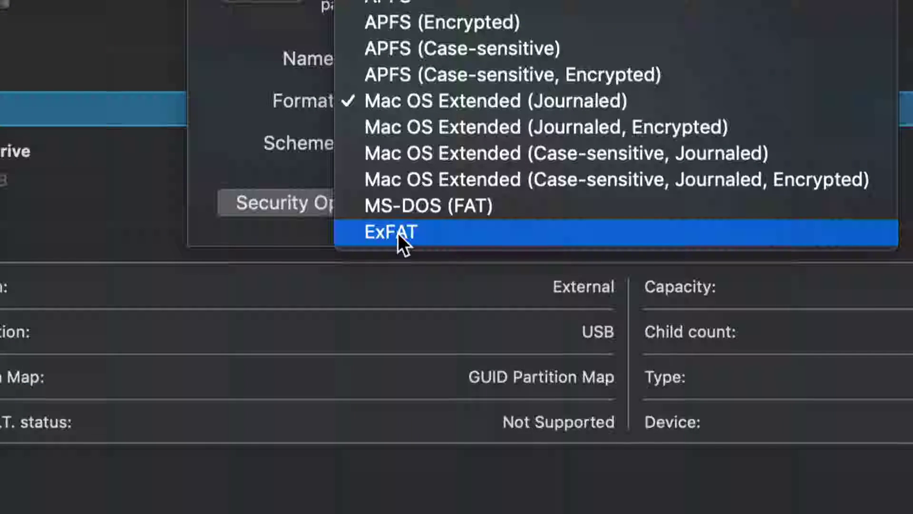
{"action": "left_click", "coordinate": [428, 235]}
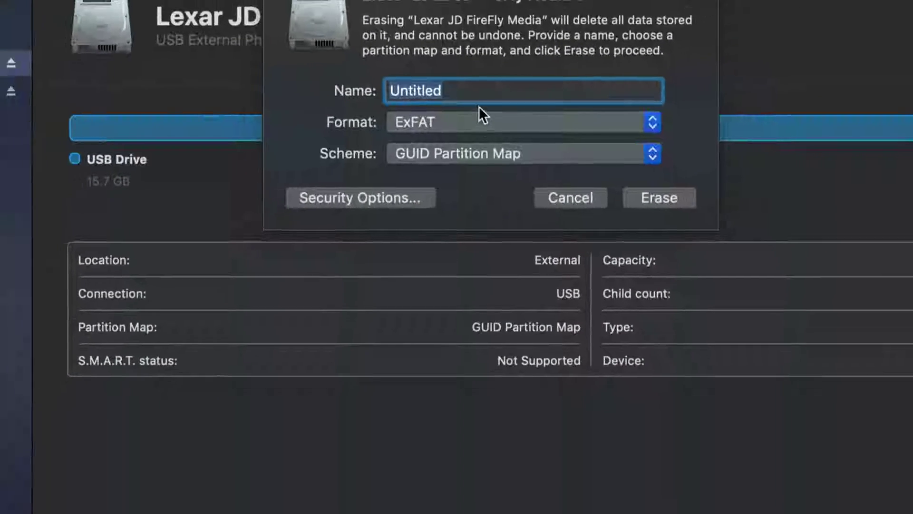
{"action": "left_click", "coordinate": [476, 94]}
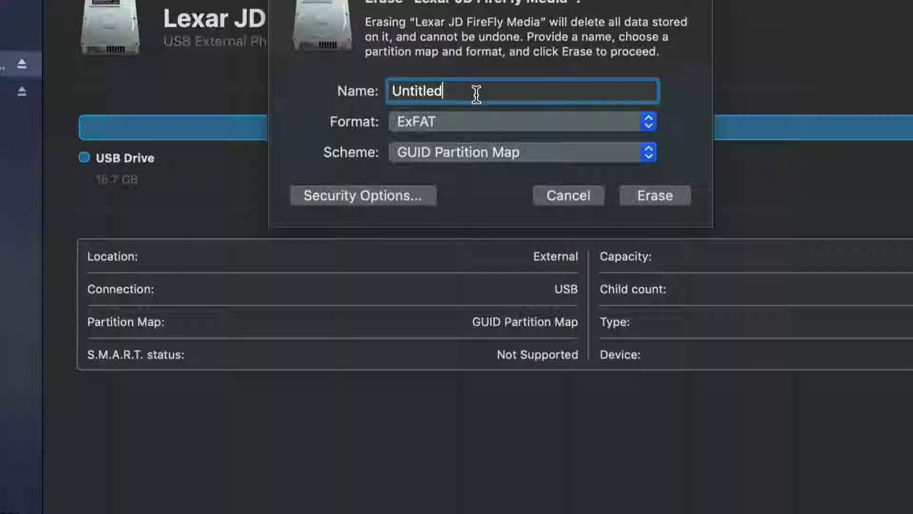
{"action": "double_click", "coordinate": [477, 94]}
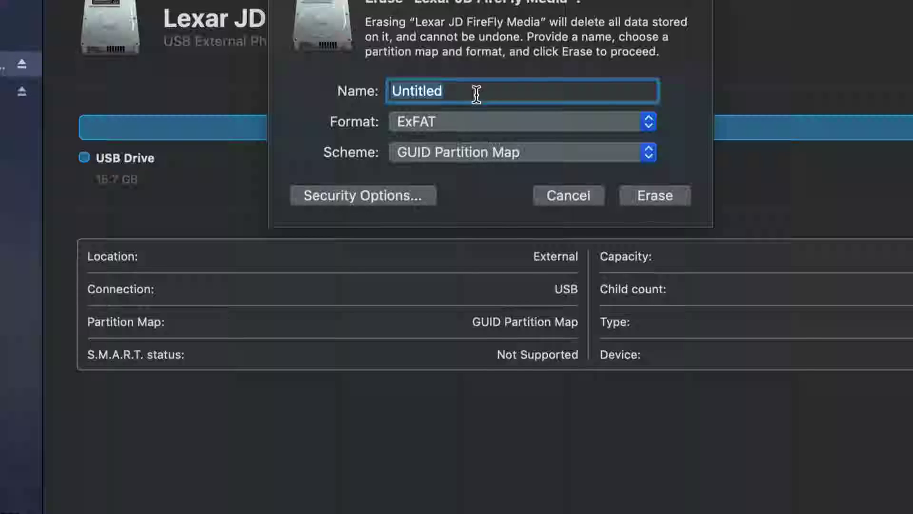
{"action": "type", "text": "Mac Pc"}
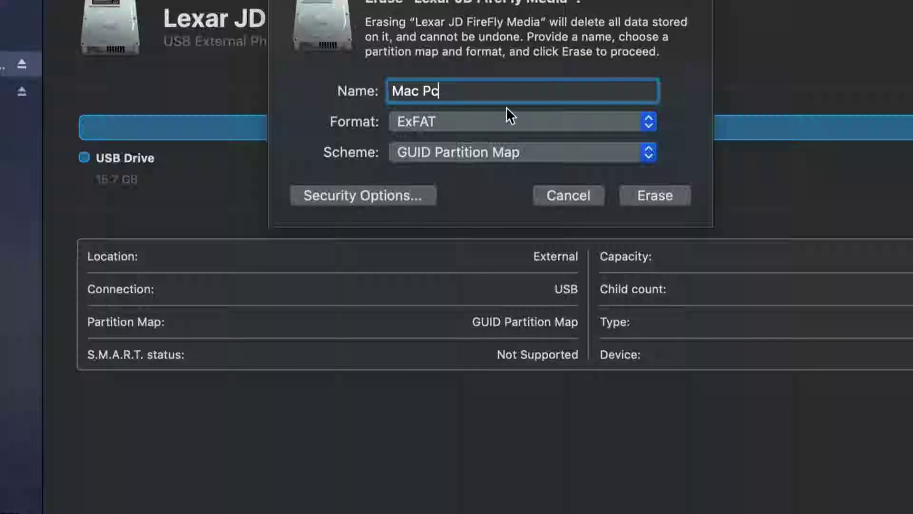
{"action": "left_click", "coordinate": [678, 195]}
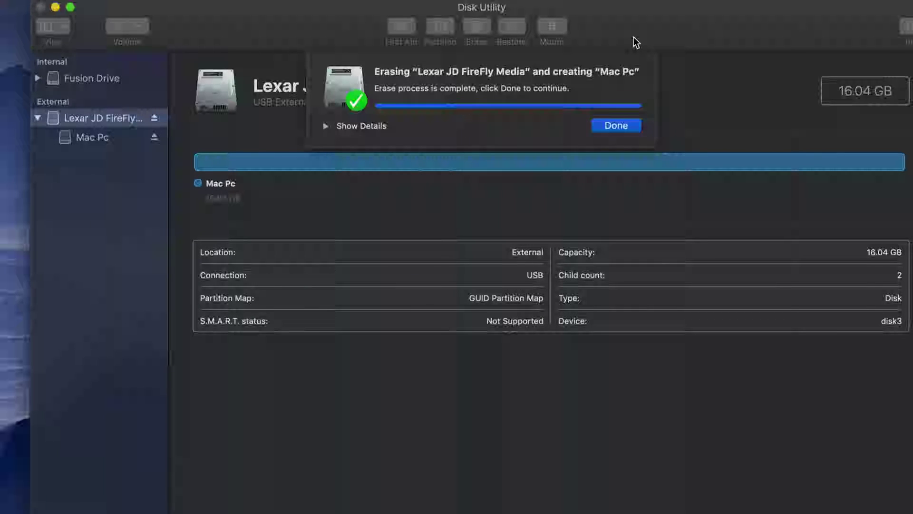
Dismiss the erase-complete message, leaving the drive with its Mac Pc volume.
{"action": "left_click", "coordinate": [619, 126]}
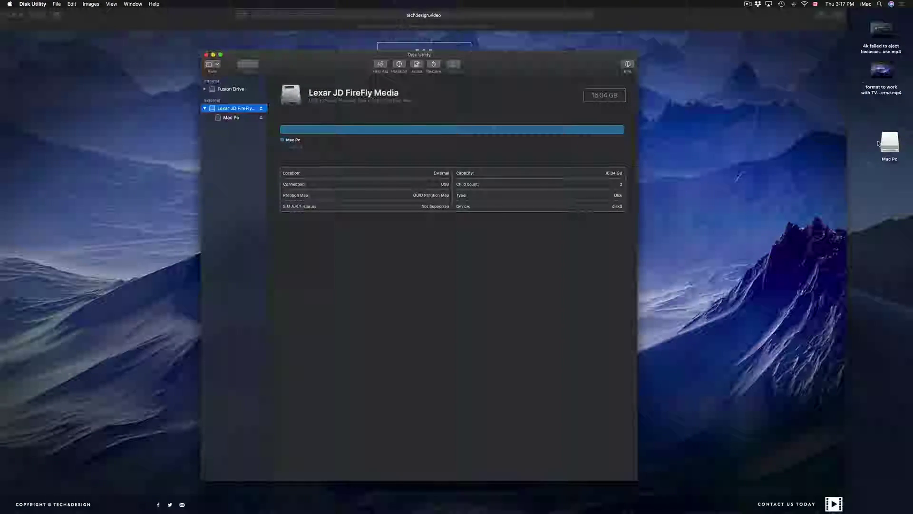
{"action": "left_click", "coordinate": [884, 143]}
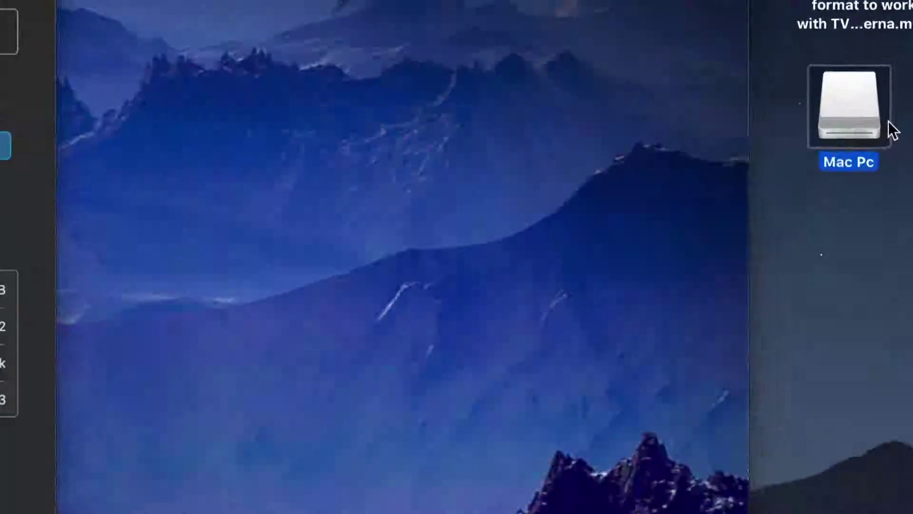
{"action": "left_click", "coordinate": [820, 189]}
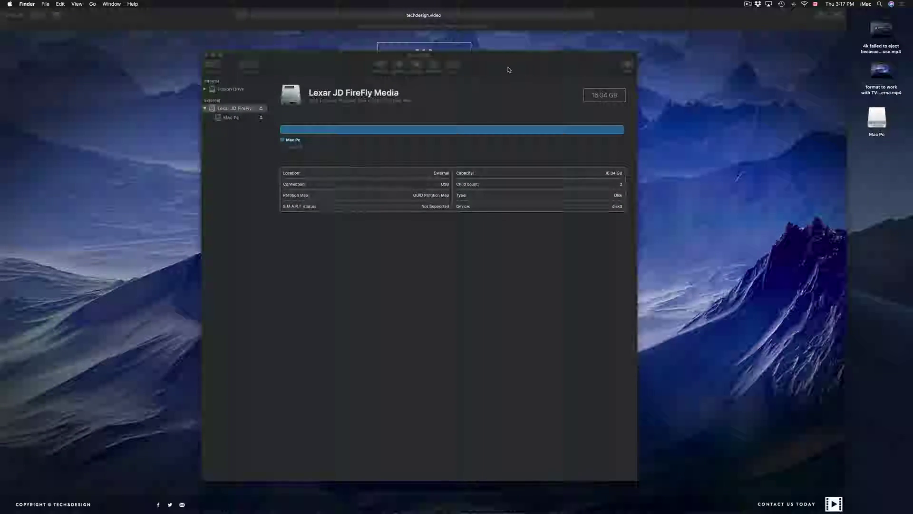
{"action": "left_click", "coordinate": [509, 70]}
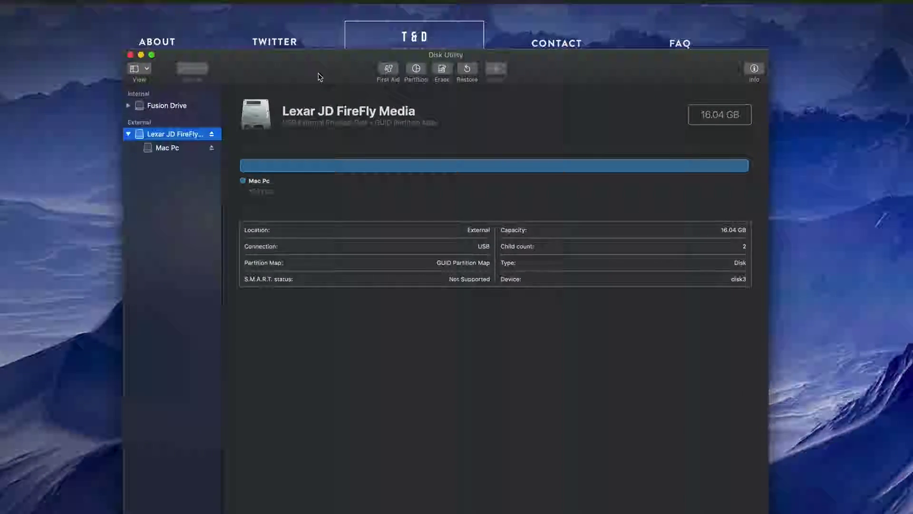
{"action": "right_click", "coordinate": [323, 73]}
{"action": "left_click", "coordinate": [352, 75]}
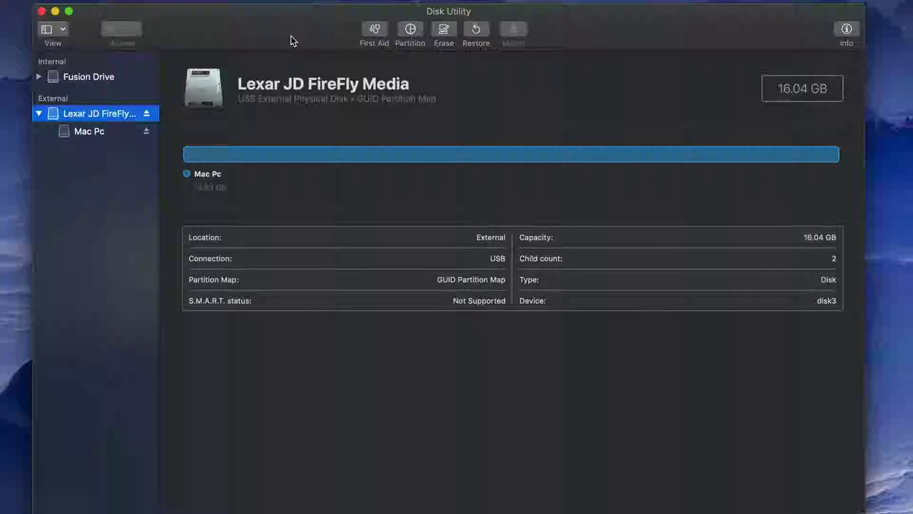
{"action": "left_click", "coordinate": [444, 30]}
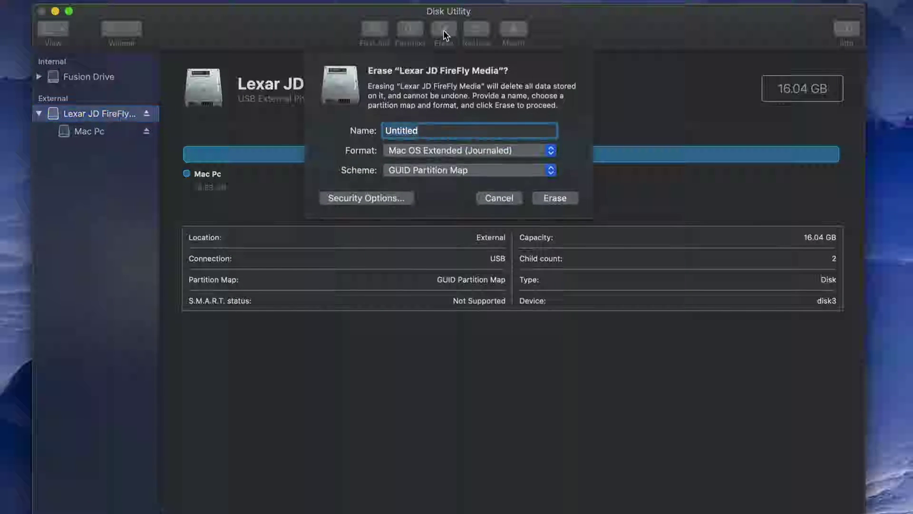
Set the pending erase to ExFAT format with a Master Boot Record scheme.
{"action": "left_click", "coordinate": [551, 171]}
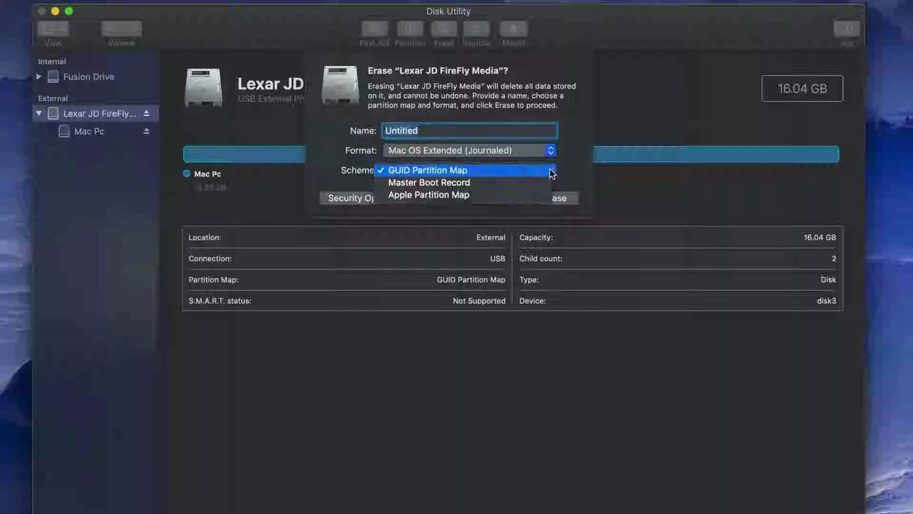
{"action": "left_click", "coordinate": [579, 159]}
{"action": "left_click", "coordinate": [553, 152]}
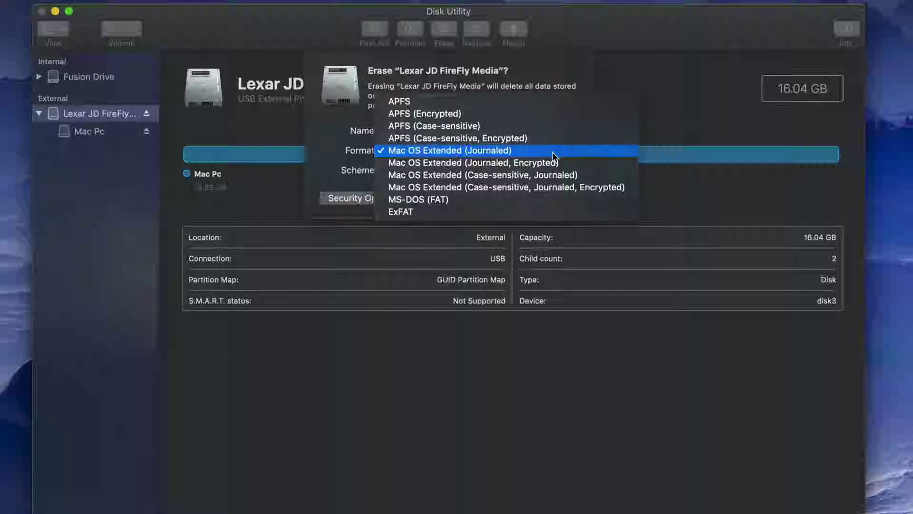
{"action": "left_click", "coordinate": [463, 211]}
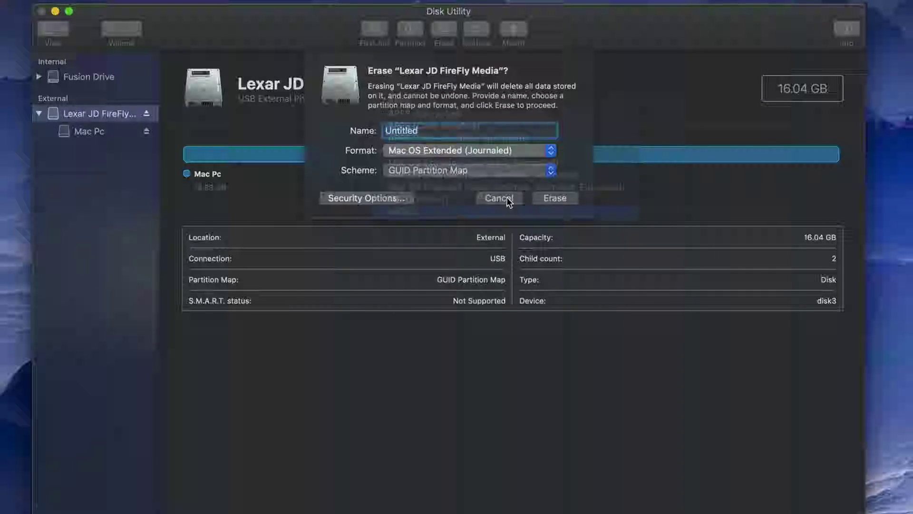
{"action": "left_click", "coordinate": [539, 171]}
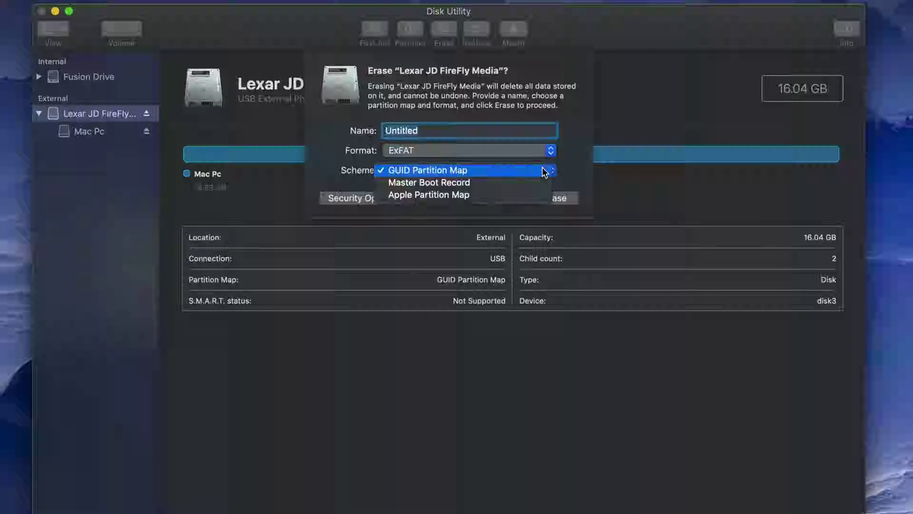
{"action": "left_click", "coordinate": [448, 185]}
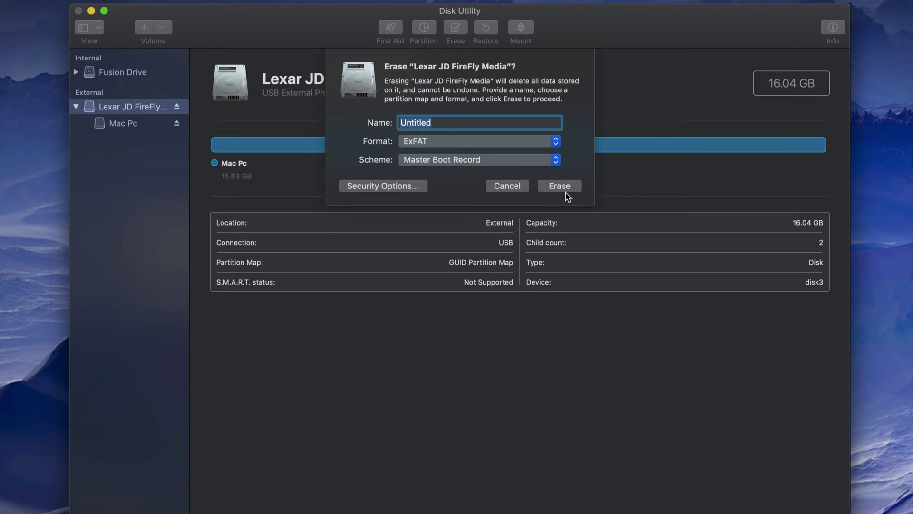
{"action": "left_click", "coordinate": [557, 143]}
Return the format to Mac OS Extended (Journaled) and the scheme to GUID Partition Map.
{"action": "left_click", "coordinate": [541, 106]}
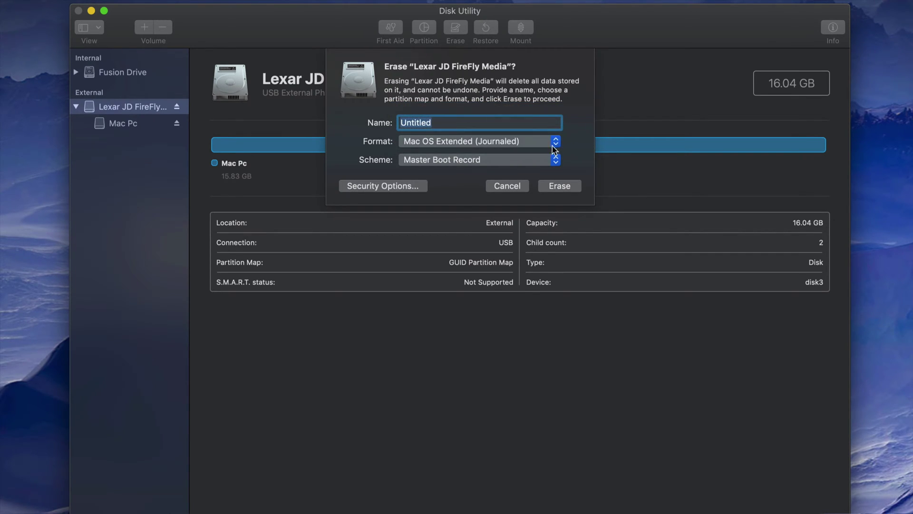
{"action": "left_click", "coordinate": [557, 161]}
{"action": "left_click", "coordinate": [506, 149]}
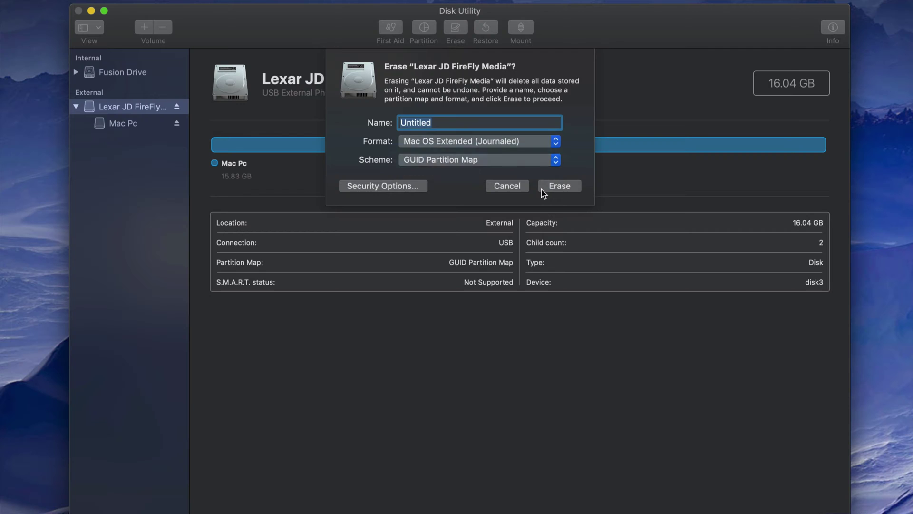
{"action": "left_click", "coordinate": [556, 143]}
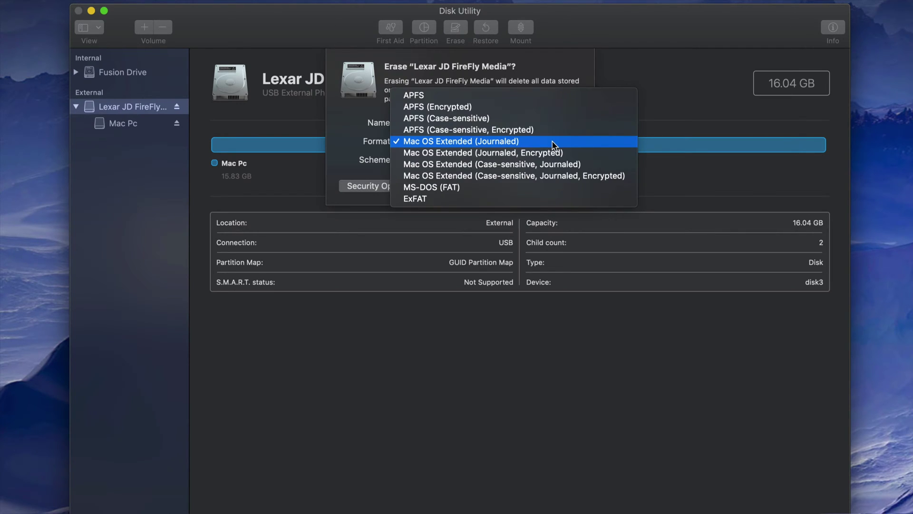
{"action": "left_click", "coordinate": [555, 143]}
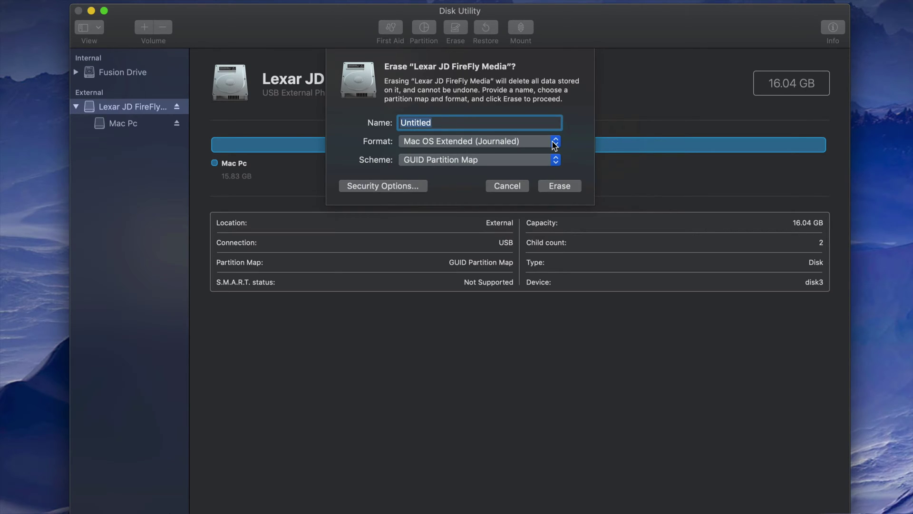
Keep Mac OS Extended (Journaled), erase the drive, and dismiss the completion summary.
{"action": "left_click", "coordinate": [554, 143]}
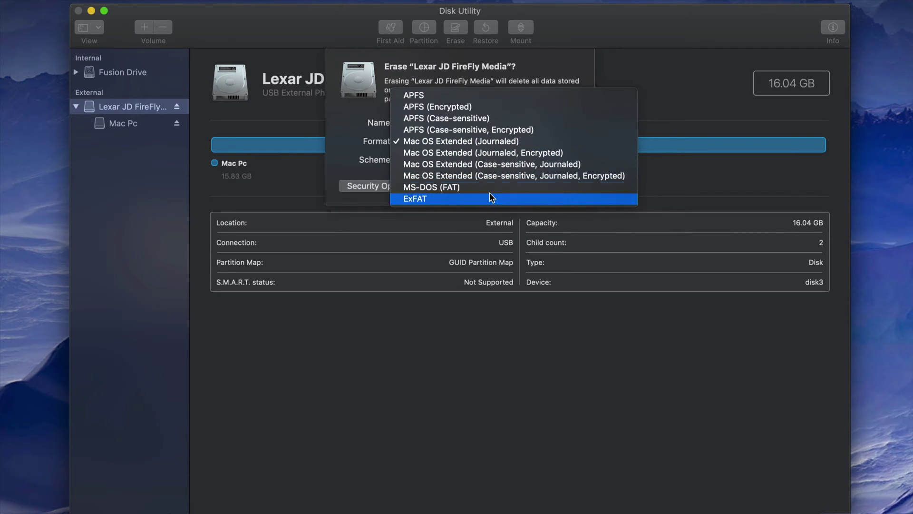
{"action": "key", "text": "Escape"}
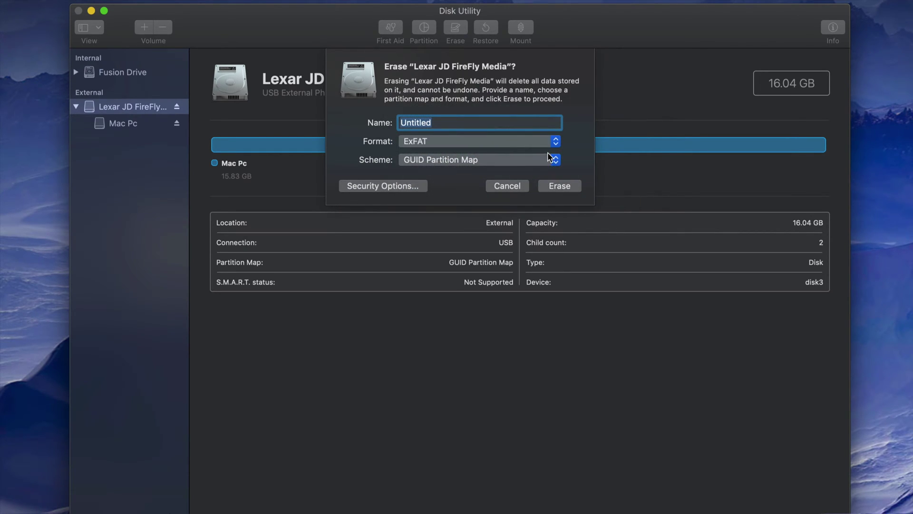
{"action": "left_click", "coordinate": [556, 143]}
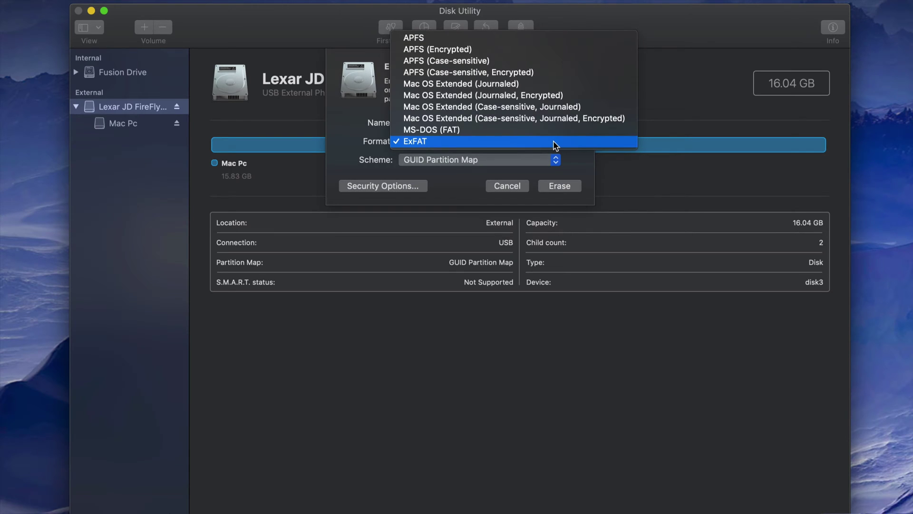
{"action": "left_click", "coordinate": [556, 87]}
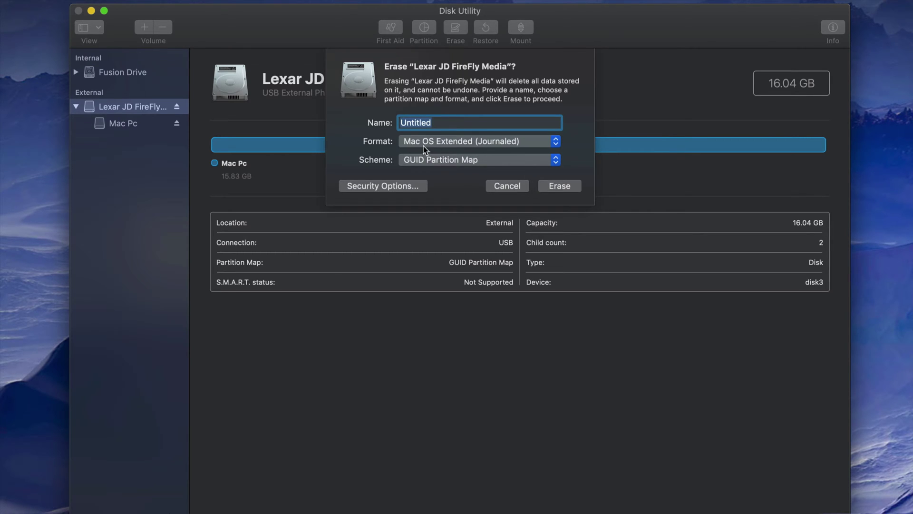
{"action": "left_click", "coordinate": [560, 187]}
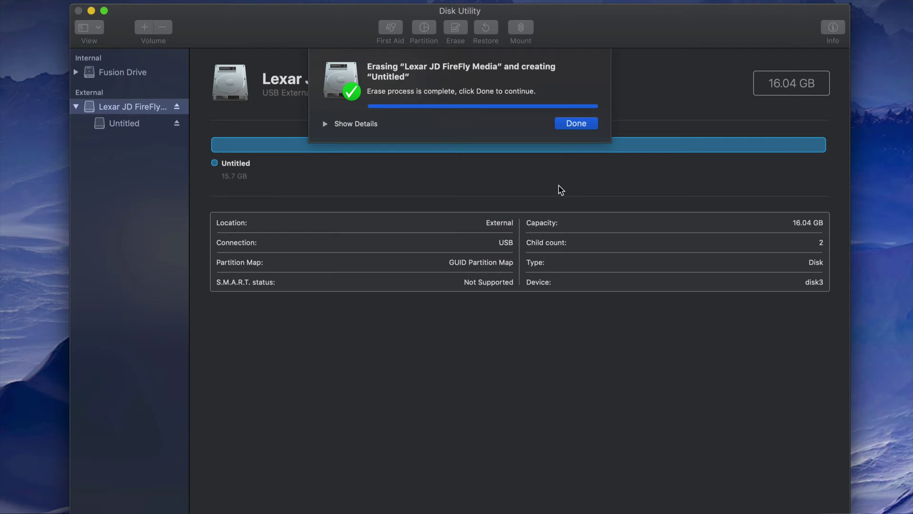
{"action": "left_click", "coordinate": [574, 123]}
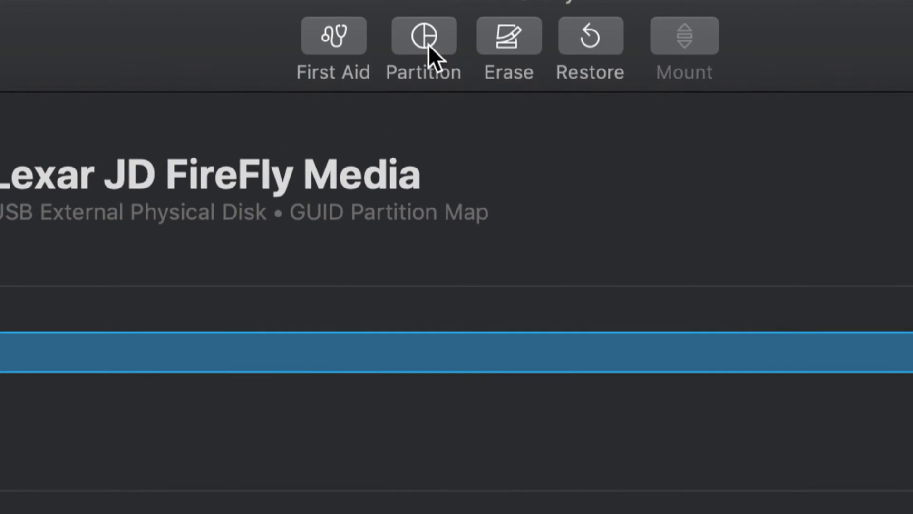
Add a second partition, splitting the drive into two 7.85 GB Untitled partitions.
{"action": "left_click", "coordinate": [429, 45]}
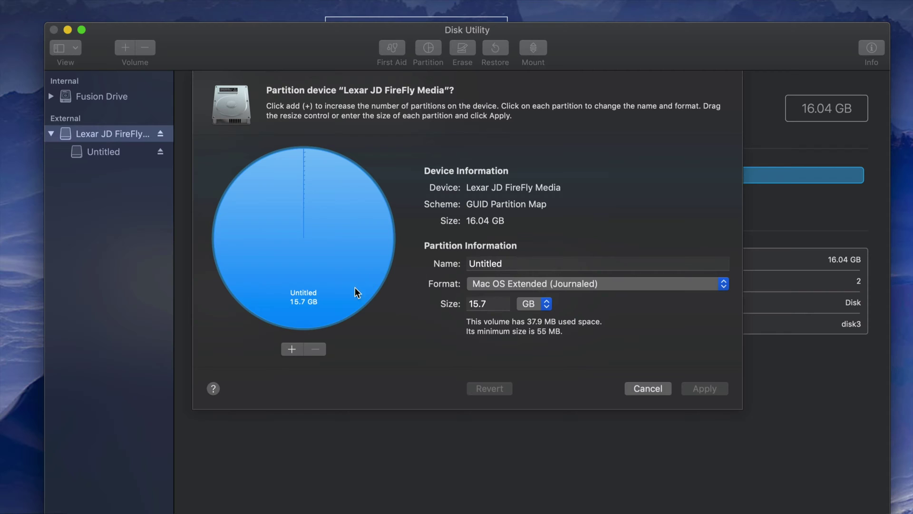
{"action": "left_click", "coordinate": [295, 351]}
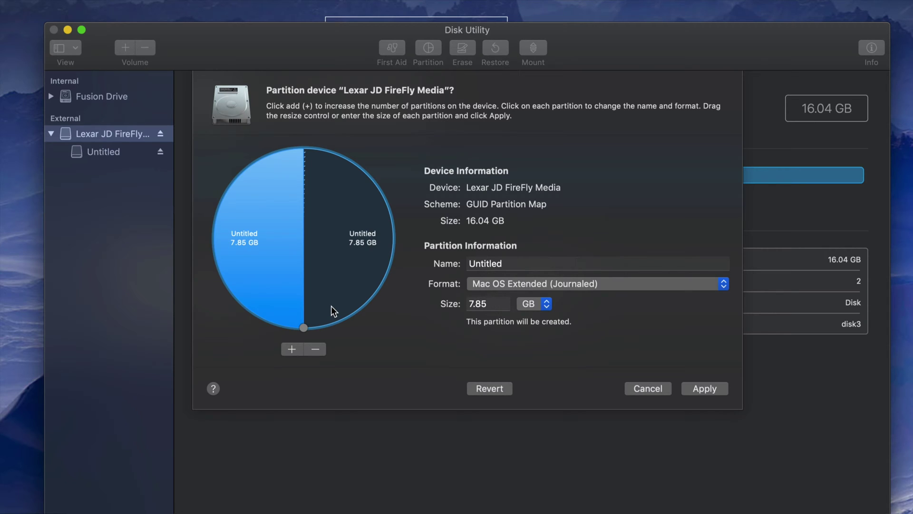
Resize the pie's partitions and rename one partition 'PC & MAC'.
{"action": "left_click_drag", "start_coordinate": [303, 327], "coordinate": [375, 236]}
{"action": "left_click", "coordinate": [515, 264]}
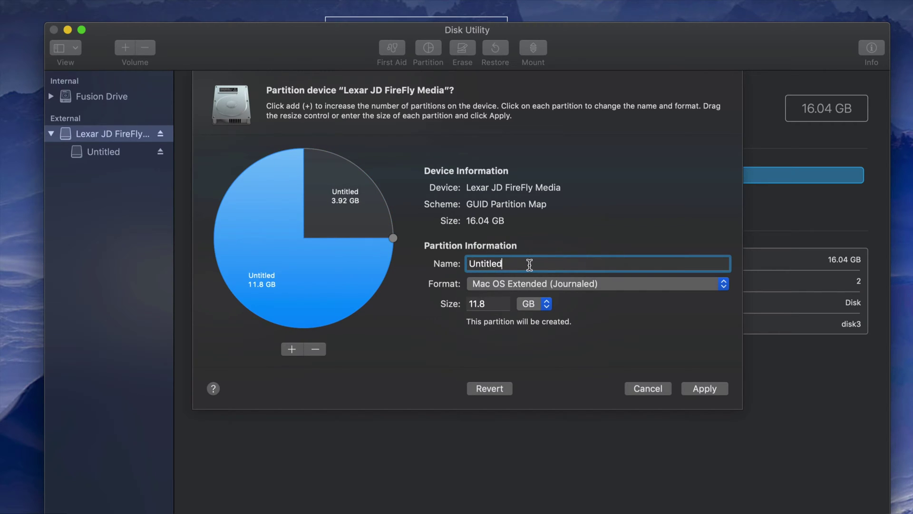
{"action": "left_click_drag", "start_coordinate": [529, 265], "coordinate": [463, 263]}
{"action": "type", "text": "PC"}
{"action": "type", "text": " &"}
{"action": "key", "text": "BackSpace"}
{"action": "type", "text": "& MAC"}
Make PC & MAC ExFAT and shrink it to 3.87 GB beside the 11.8 GB partition.
{"action": "left_click", "coordinate": [607, 283]}
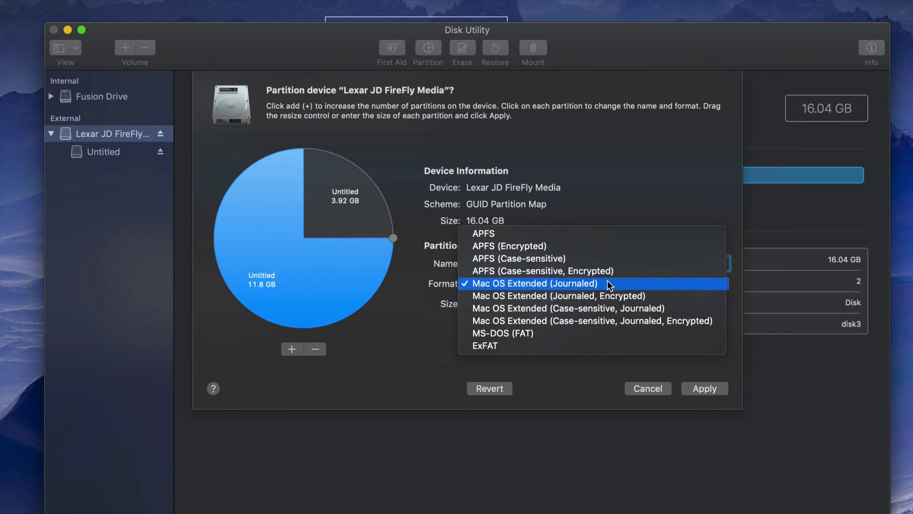
{"action": "left_click", "coordinate": [527, 341]}
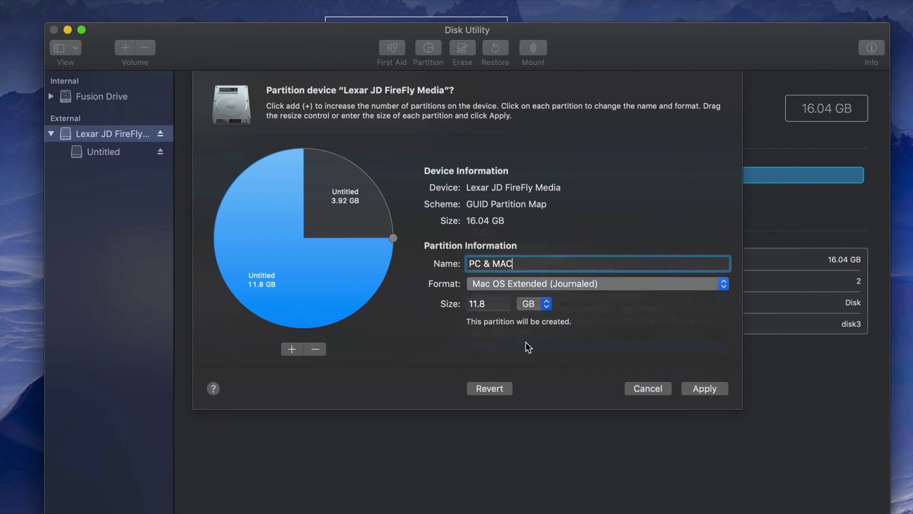
{"action": "left_click_drag", "start_coordinate": [392, 238], "coordinate": [223, 235]}
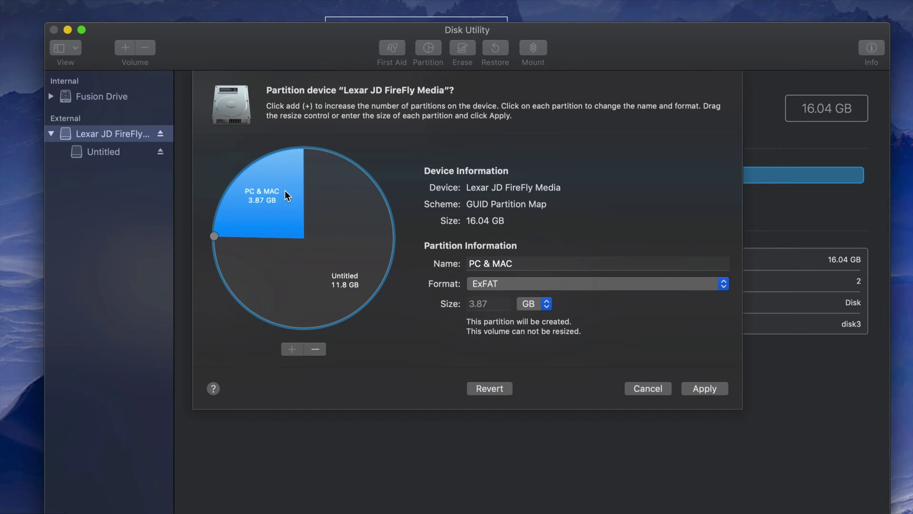
{"action": "left_click", "coordinate": [352, 265]}
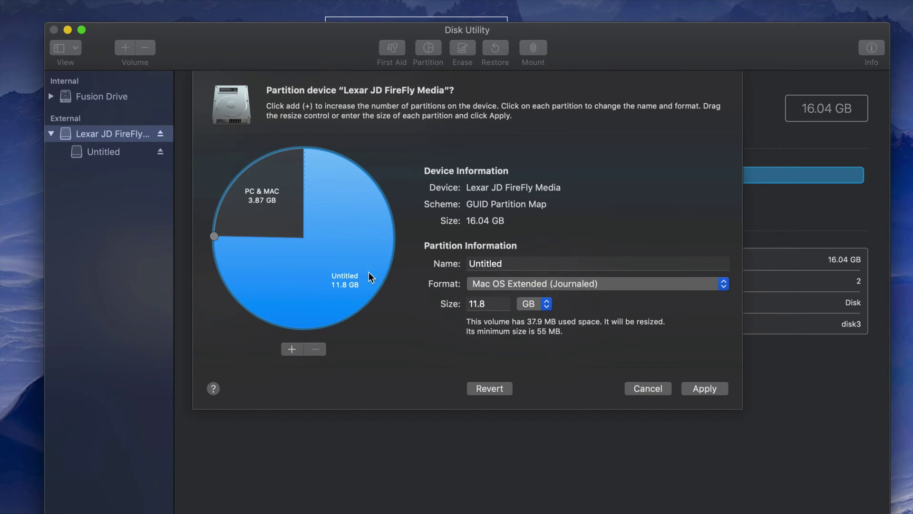
Rename the 11.8 GB Untitled partition to MAC and apply the two-partition layout.
{"action": "left_click", "coordinate": [515, 263]}
{"action": "left_click_drag", "start_coordinate": [520, 262], "coordinate": [466, 264]}
{"action": "type", "text": "MAC"}
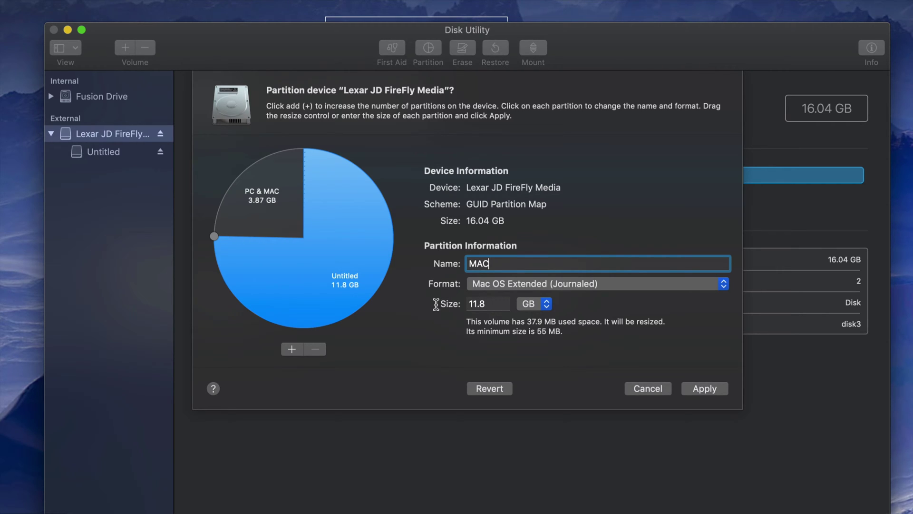
{"action": "left_click", "coordinate": [276, 219]}
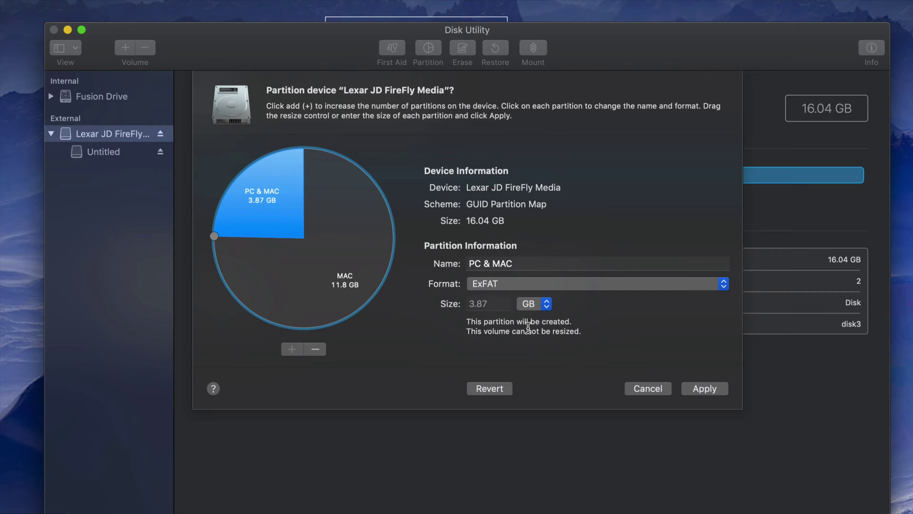
{"action": "left_click", "coordinate": [702, 387]}
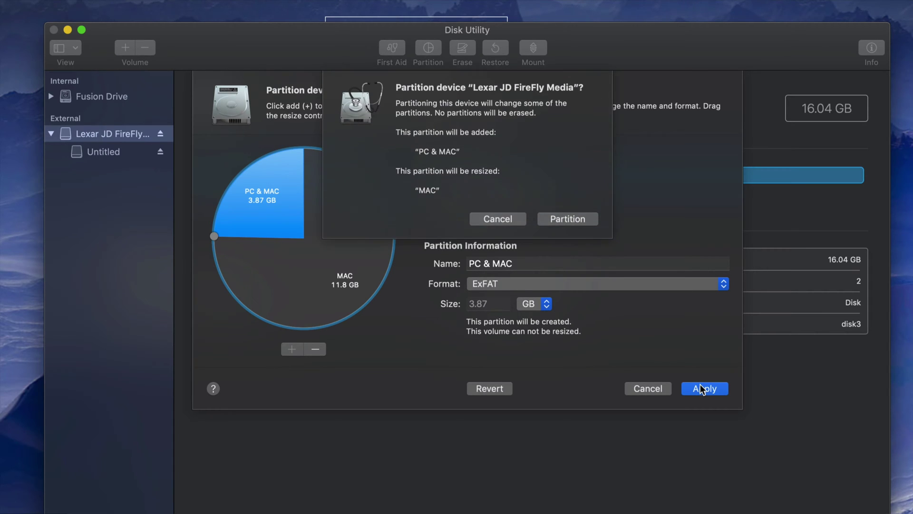
Confirm partitioning into MAC (11.82 GB) and PC & MAC (3.74 GB), then dismiss the report.
{"action": "left_click", "coordinate": [567, 218]}
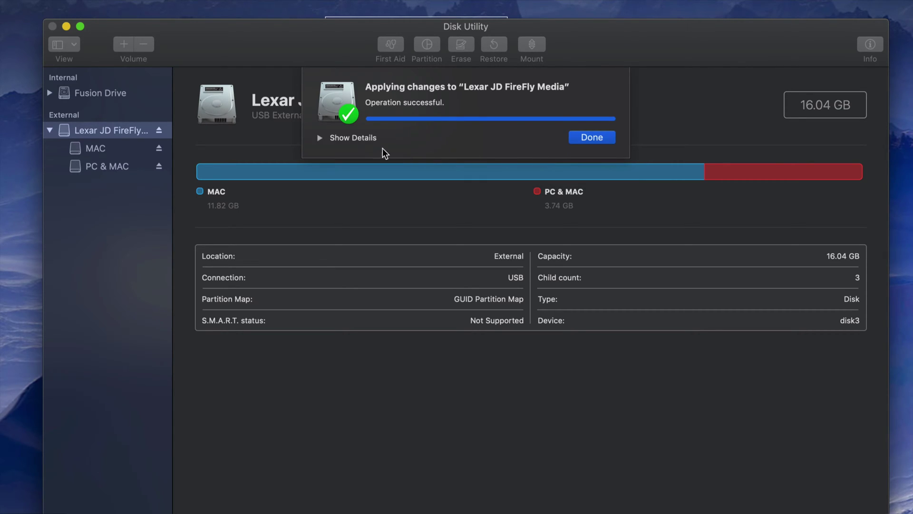
{"action": "left_click", "coordinate": [592, 137]}
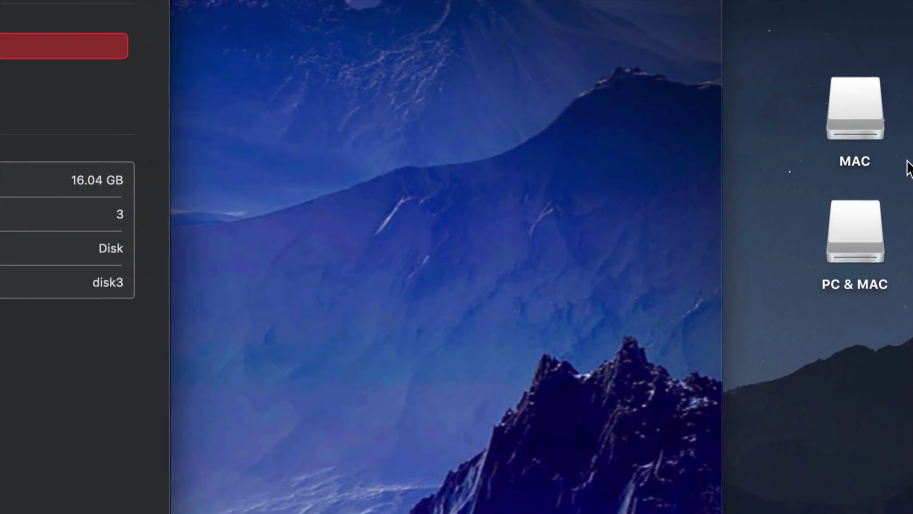
{"action": "left_click", "coordinate": [863, 249]}
{"action": "left_click", "coordinate": [855, 120]}
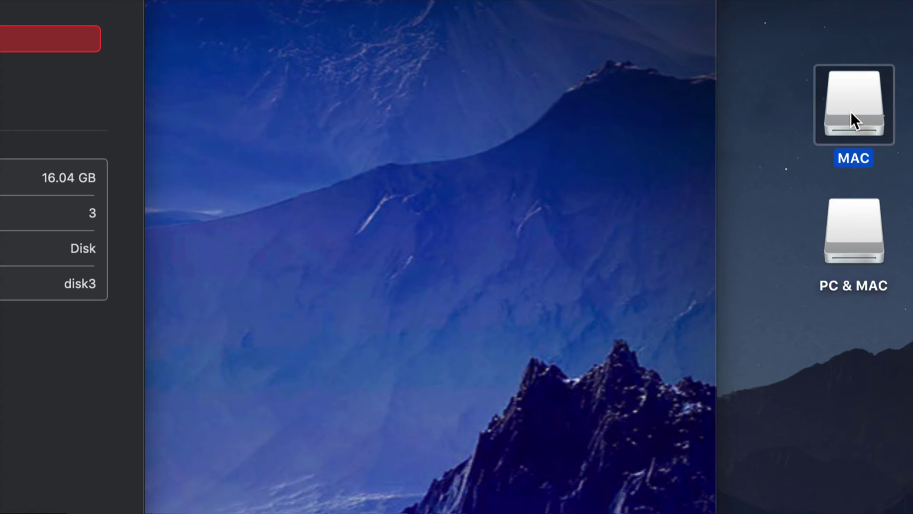
{"action": "left_click", "coordinate": [843, 118]}
{"action": "left_click", "coordinate": [852, 224]}
{"action": "left_click", "coordinate": [851, 164]}
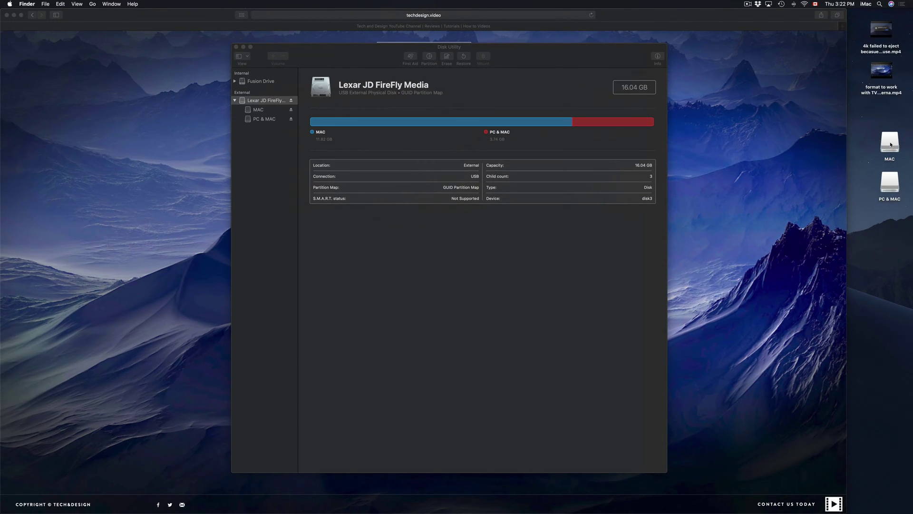
{"action": "double_click", "coordinate": [893, 145]}
Open both volume windows and copy the 4k video to MAC and both videos to PC & MAC.
{"action": "double_click", "coordinate": [890, 183]}
{"action": "left_click_drag", "start_coordinate": [380, 107], "coordinate": [571, 104]}
{"action": "left_click_drag", "start_coordinate": [364, 107], "coordinate": [282, 129]}
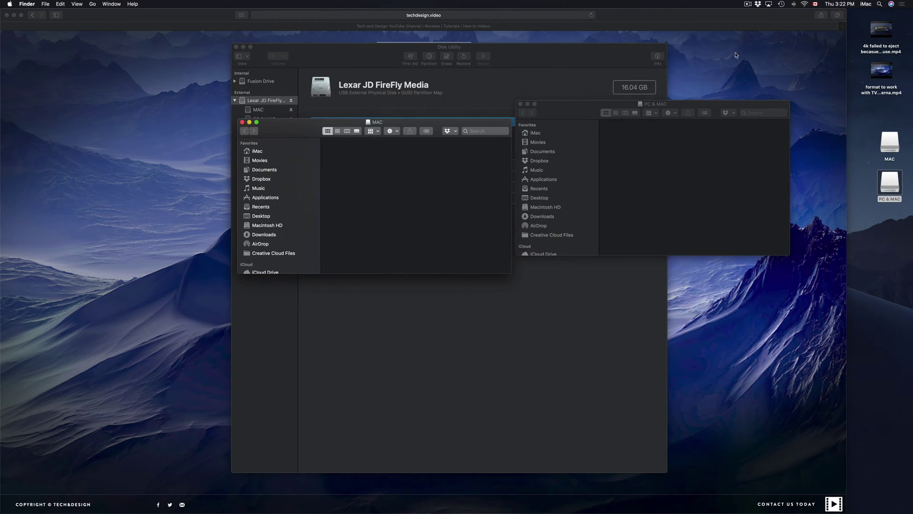
{"action": "left_click", "coordinate": [877, 30]}
{"action": "left_click_drag", "start_coordinate": [877, 30], "coordinate": [381, 171]}
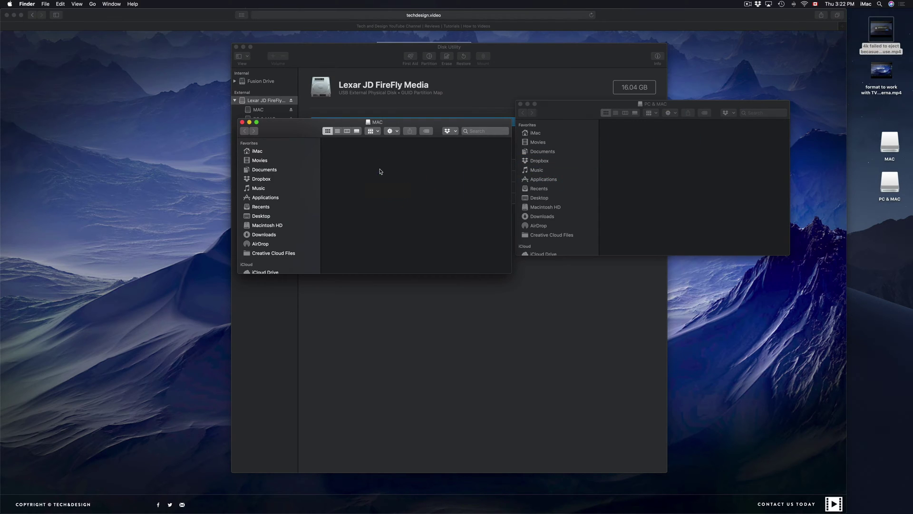
{"action": "left_click_drag", "start_coordinate": [868, 70], "coordinate": [645, 153]}
{"action": "left_click_drag", "start_coordinate": [886, 34], "coordinate": [720, 157]}
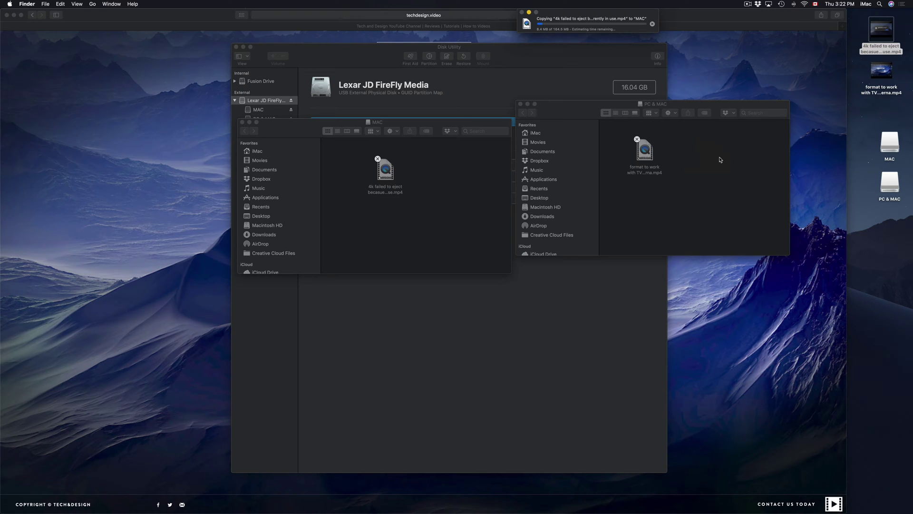
{"action": "left_click_drag", "start_coordinate": [571, 116], "coordinate": [574, 155]}
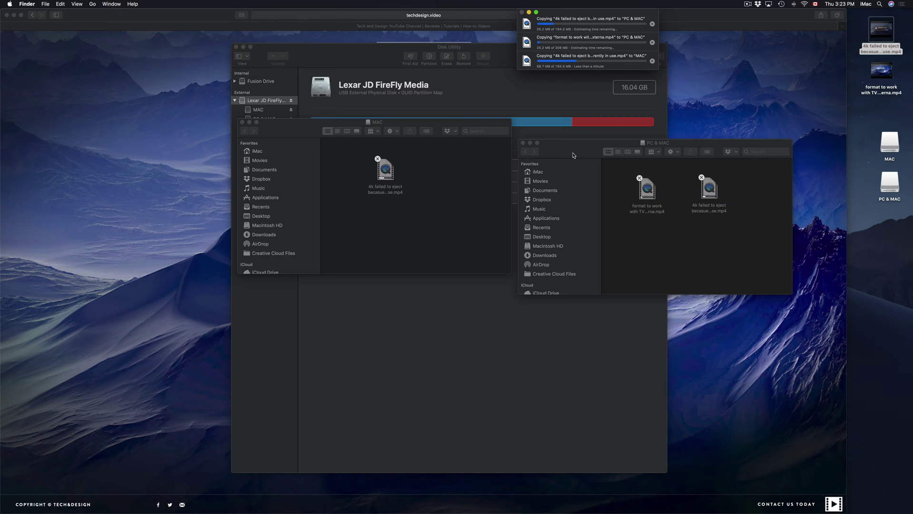
{"action": "left_click", "coordinate": [420, 190]}
{"action": "left_click_drag", "start_coordinate": [318, 135], "coordinate": [334, 164]}
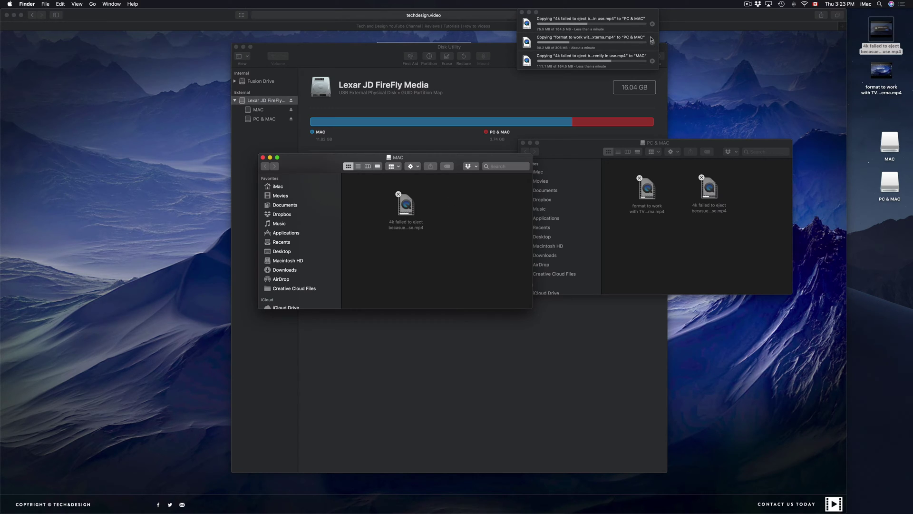
Cancel all three file copies, close the MAC window, and return to the Lexar drive's partition layout.
{"action": "left_click_drag", "start_coordinate": [633, 15], "coordinate": [594, 73]}
{"action": "left_click", "coordinate": [613, 82]}
{"action": "left_click", "coordinate": [613, 101]}
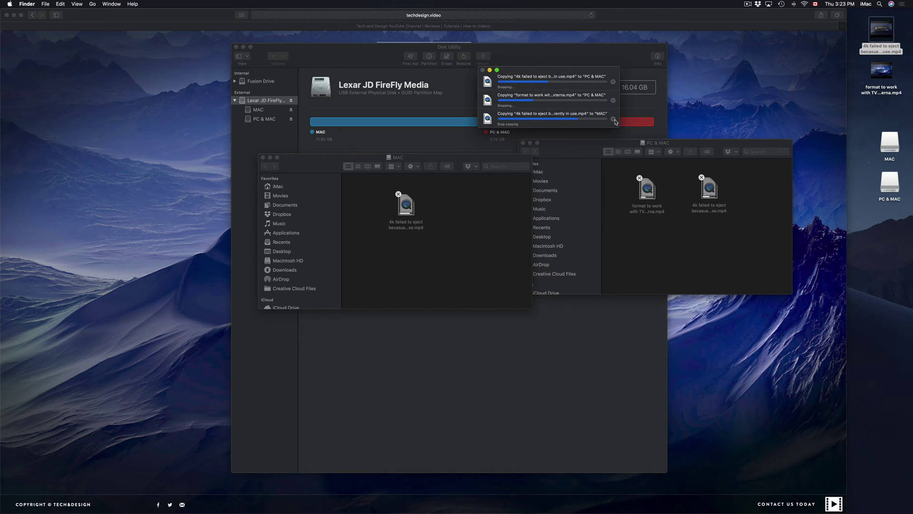
{"action": "left_click", "coordinate": [613, 120]}
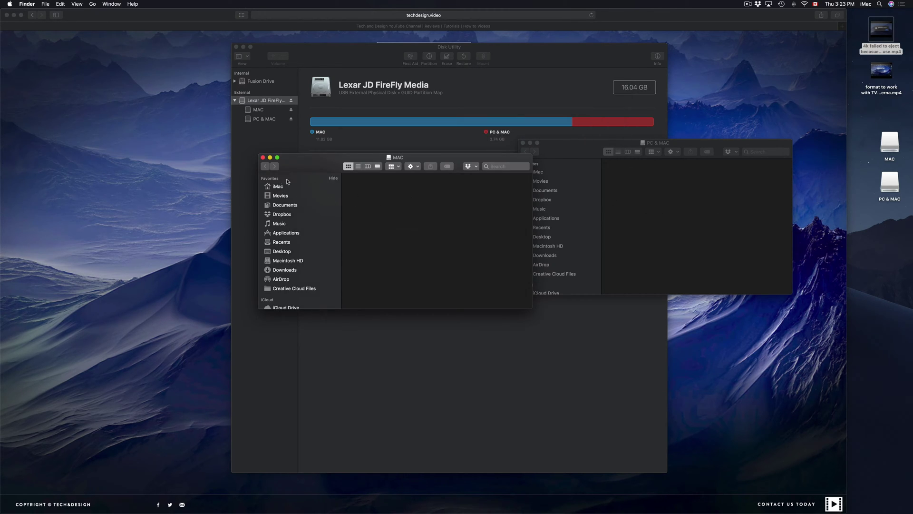
{"action": "left_click", "coordinate": [263, 156]}
{"action": "left_click", "coordinate": [523, 145]}
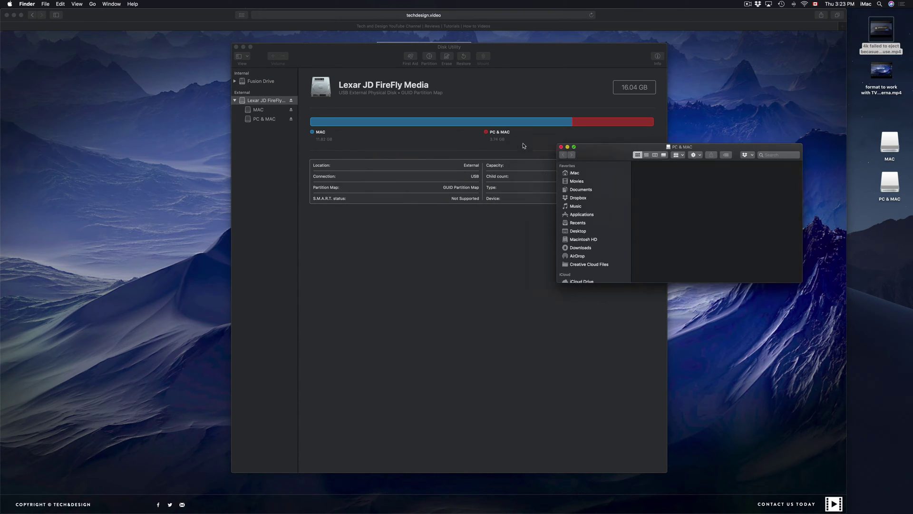
{"action": "left_click_drag", "start_coordinate": [563, 92], "coordinate": [581, 100]}
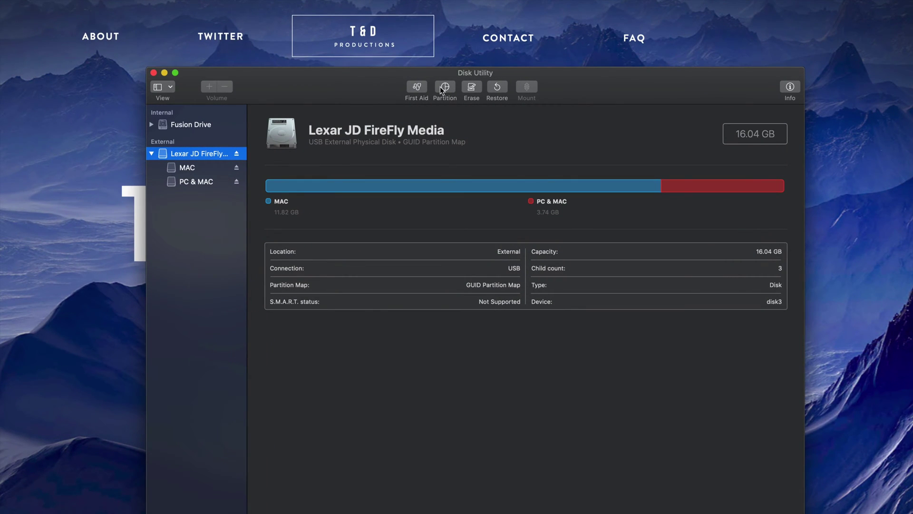
{"action": "left_click", "coordinate": [444, 86]}
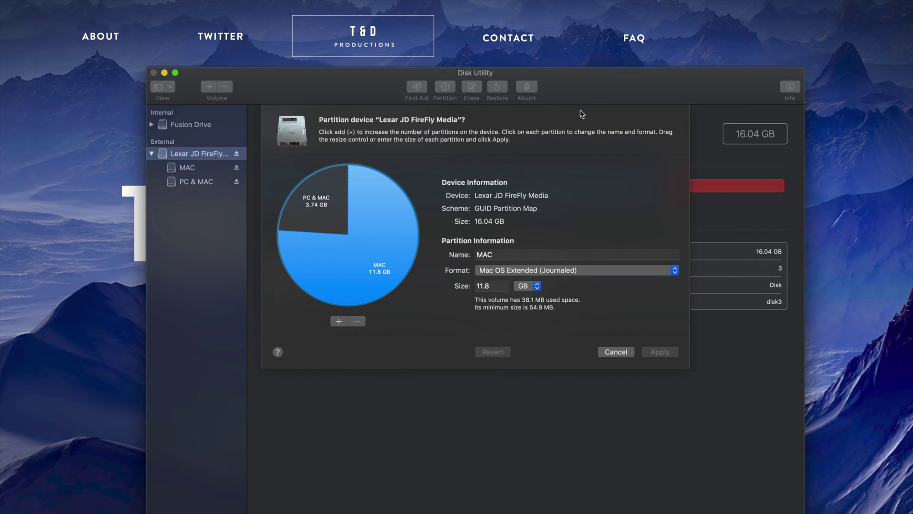
Split MAC into a 5.73 GB Untitled partition, leaving MAC at 6.1 GB, and apply it.
{"action": "left_click_drag", "start_coordinate": [578, 98], "coordinate": [573, 81]}
{"action": "left_click", "coordinate": [320, 198]}
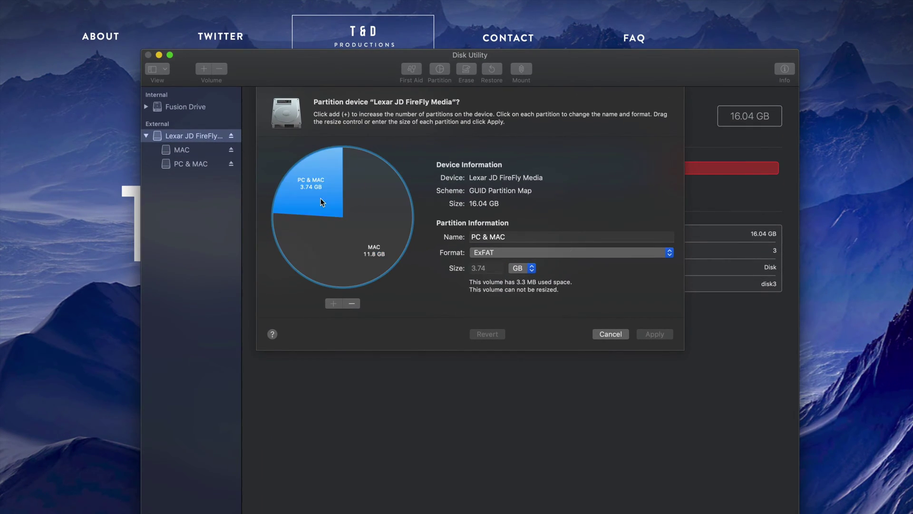
{"action": "left_click", "coordinate": [300, 226]}
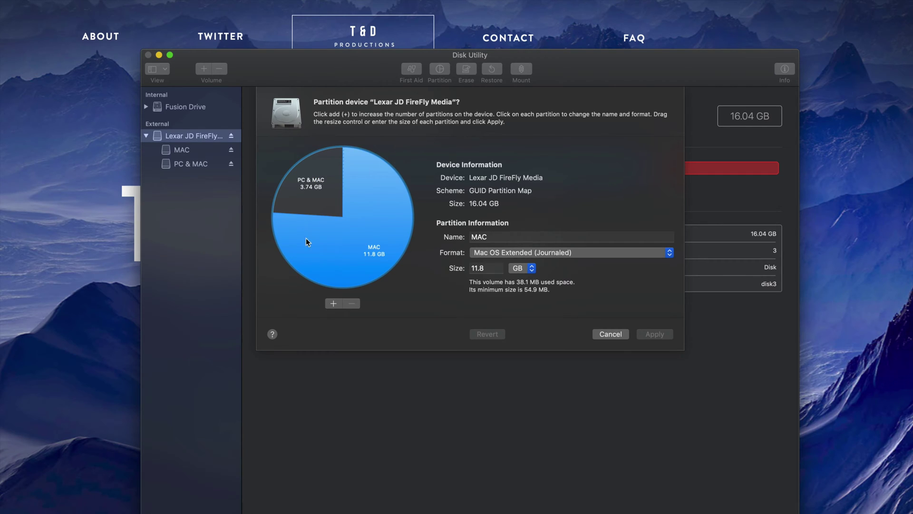
{"action": "left_click", "coordinate": [334, 304]}
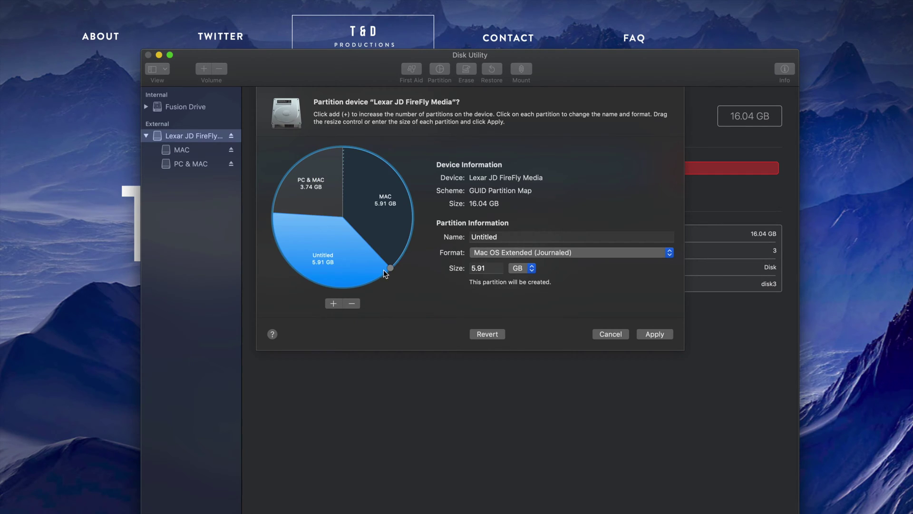
{"action": "left_click_drag", "start_coordinate": [390, 267], "coordinate": [350, 289]}
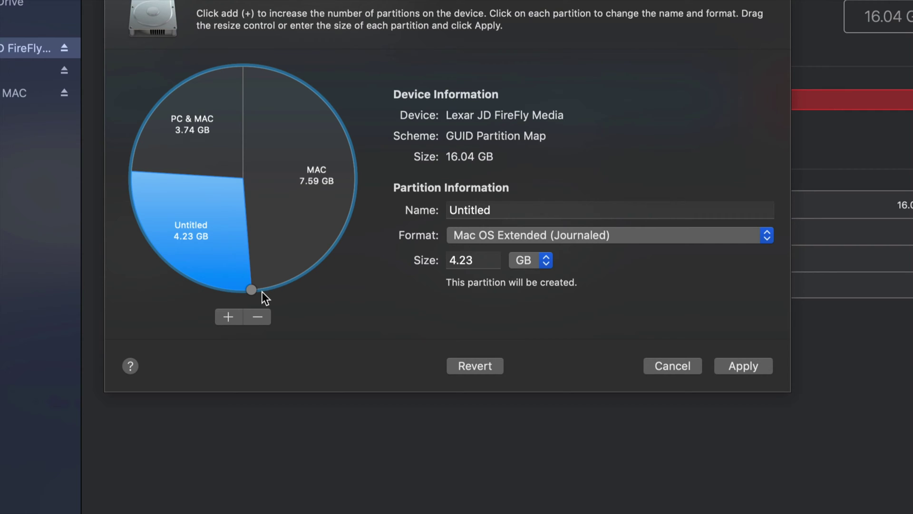
{"action": "left_click_drag", "start_coordinate": [252, 292], "coordinate": [300, 247]}
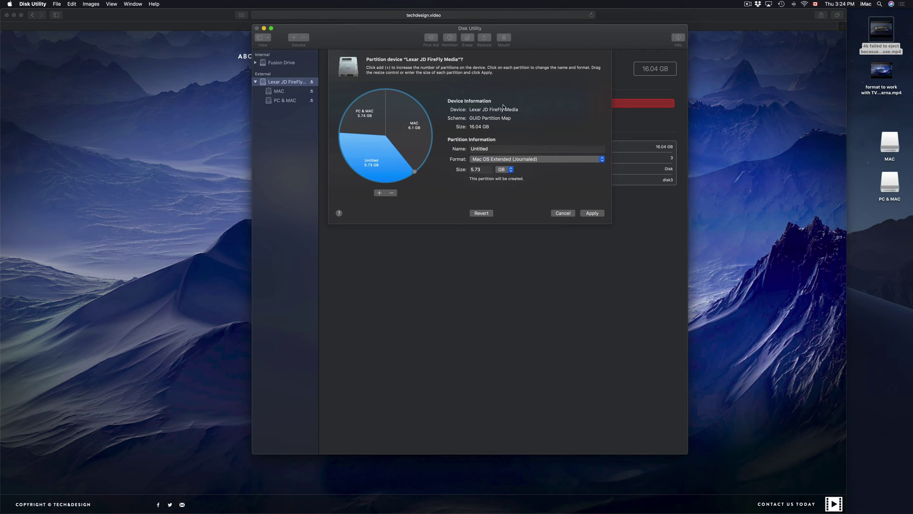
{"action": "left_click", "coordinate": [592, 213]}
{"action": "left_click", "coordinate": [522, 126]}
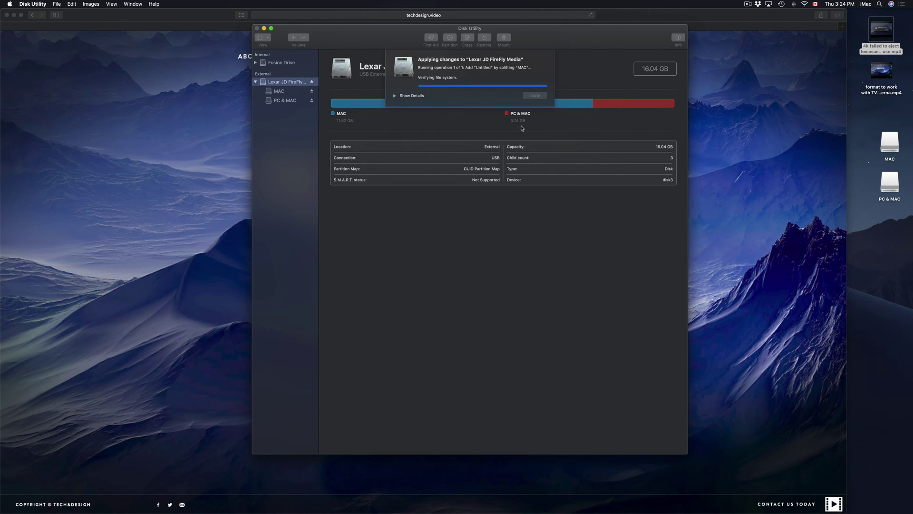